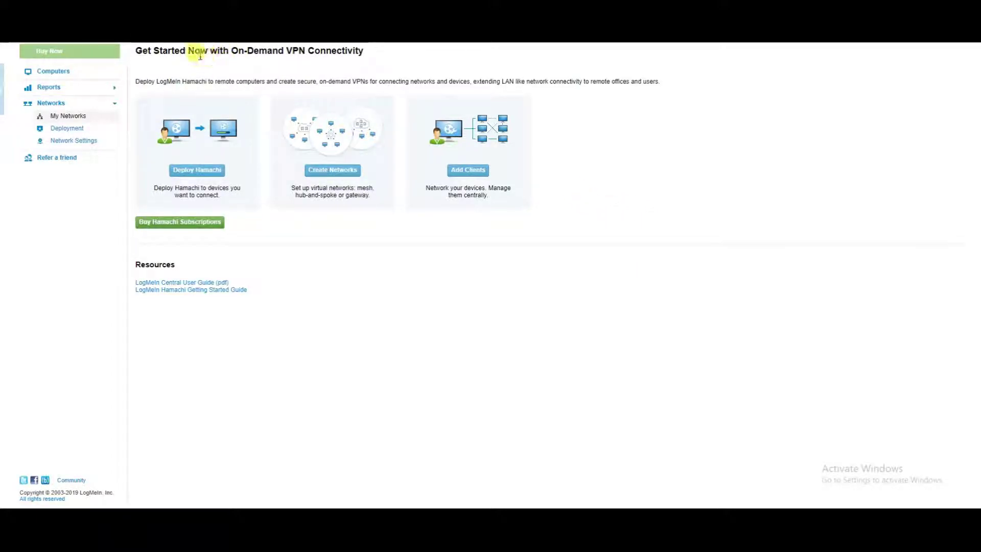
- Collapse and re-expand the Networks section in the left sidebar
click(115, 106)
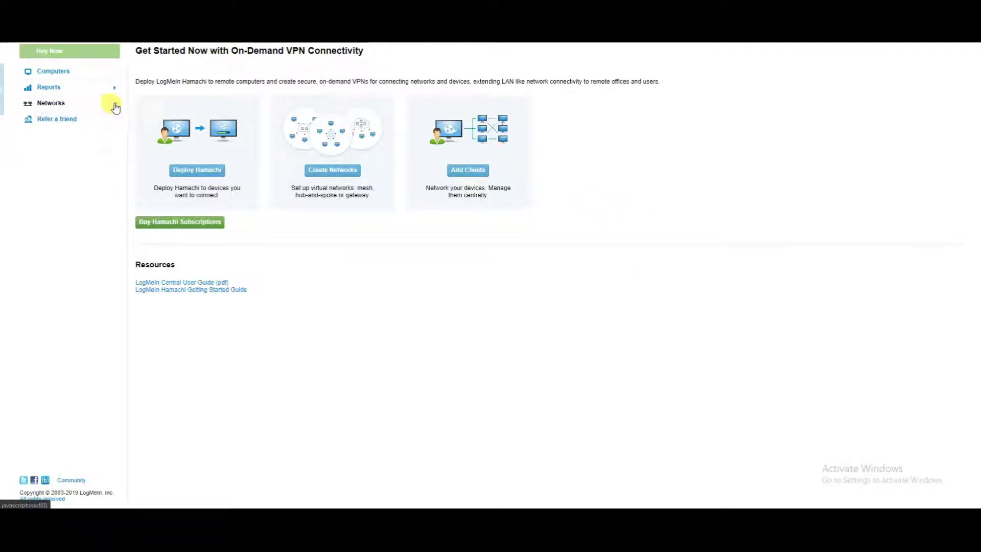
click(115, 106)
- Start a new network named Techupsmart with the description Techupsmart
click(79, 117)
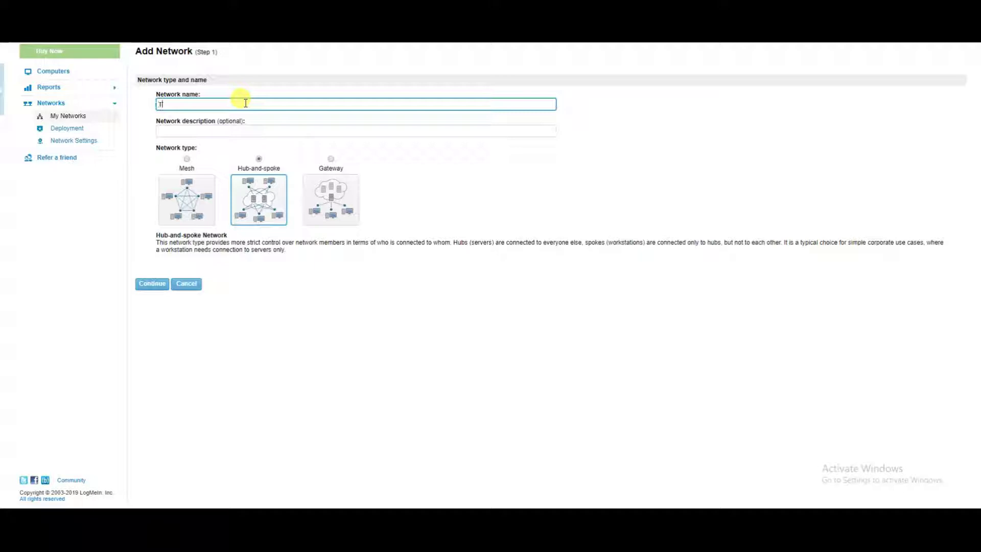
text(echupsmart)
key(Tab)
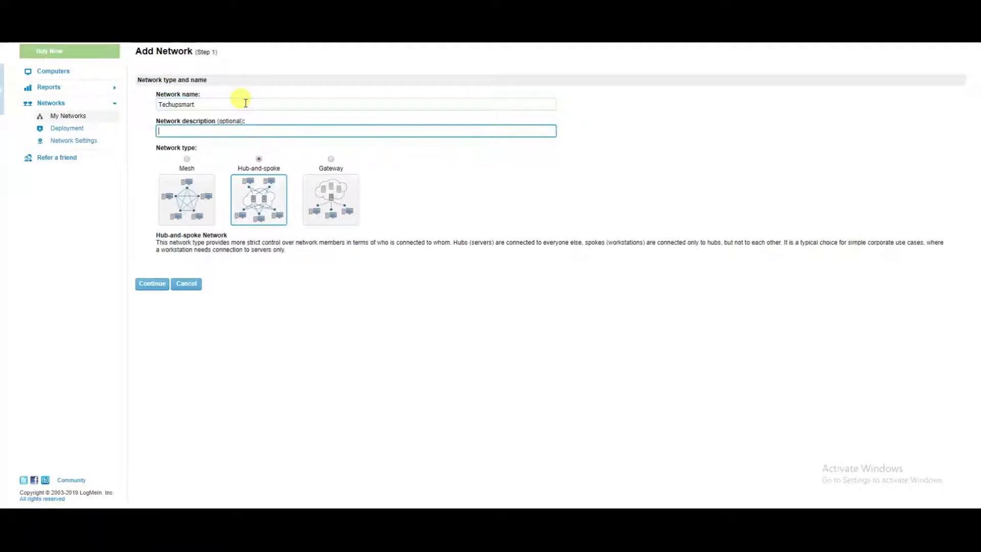
text(Techupsmart)
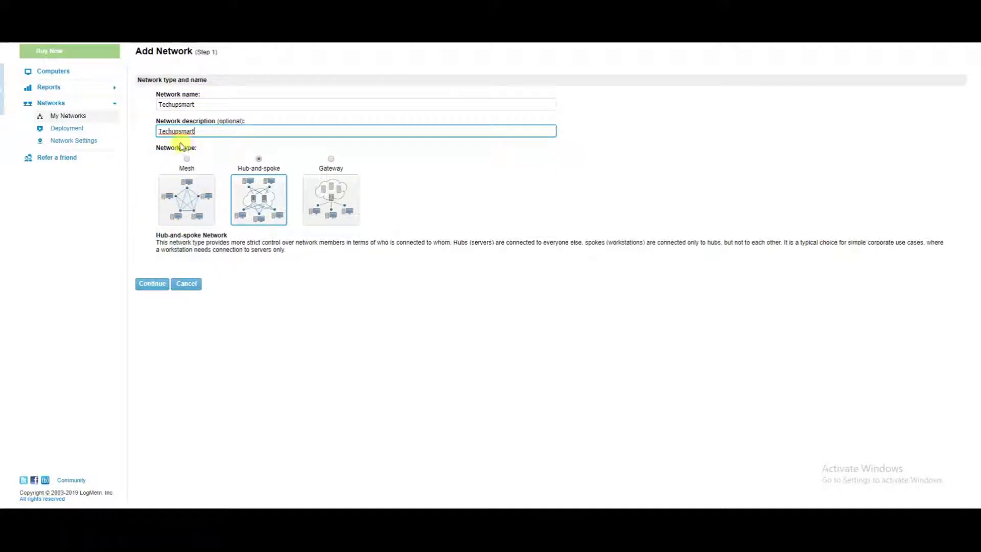
- Compare the Mesh, Hub-and-spoke and Gateway types, then settle on Hub-and-spoke
click(187, 160)
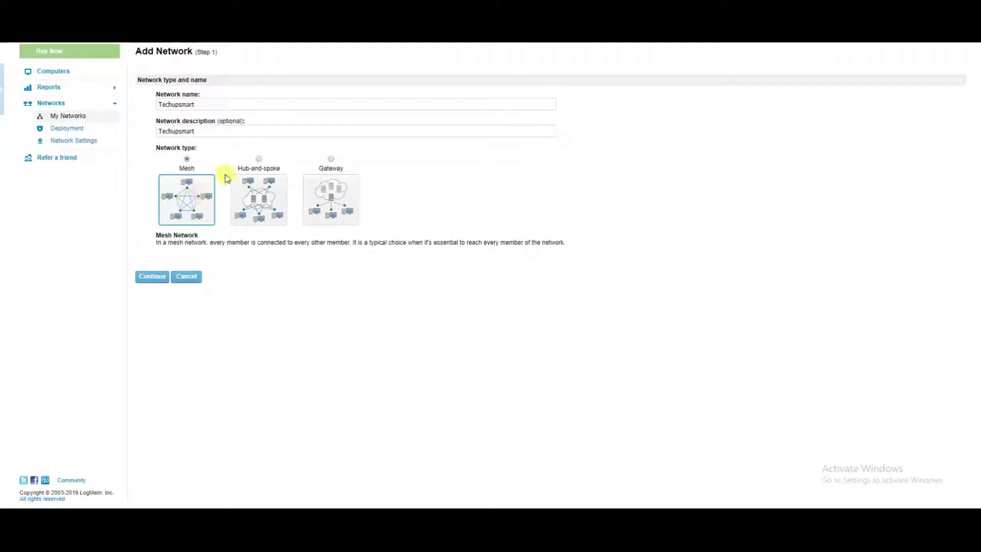
click(260, 159)
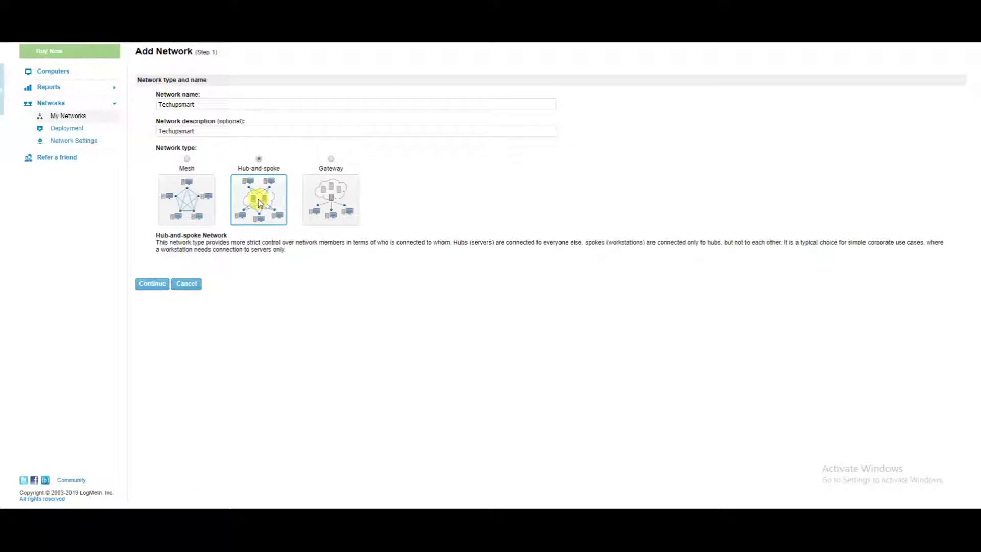
click(330, 164)
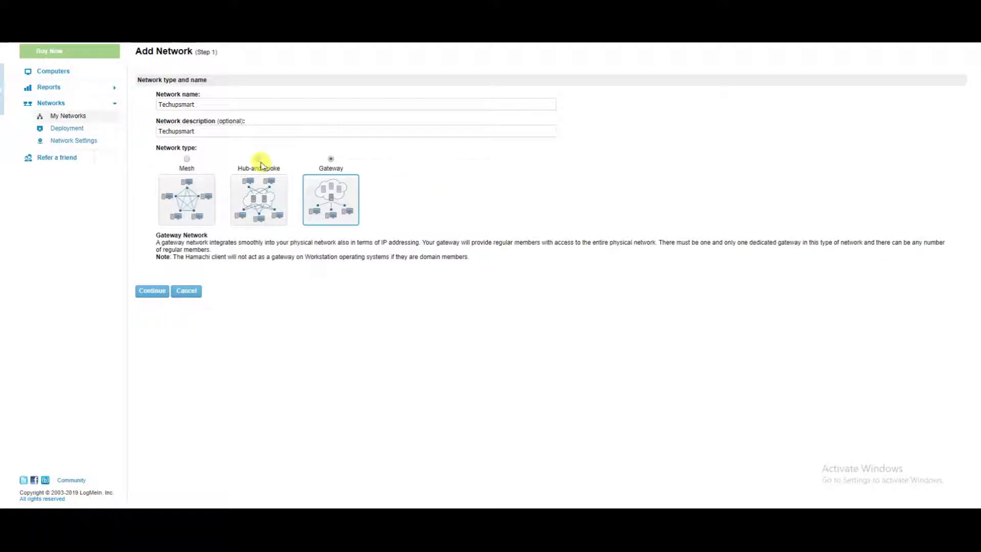
click(259, 165)
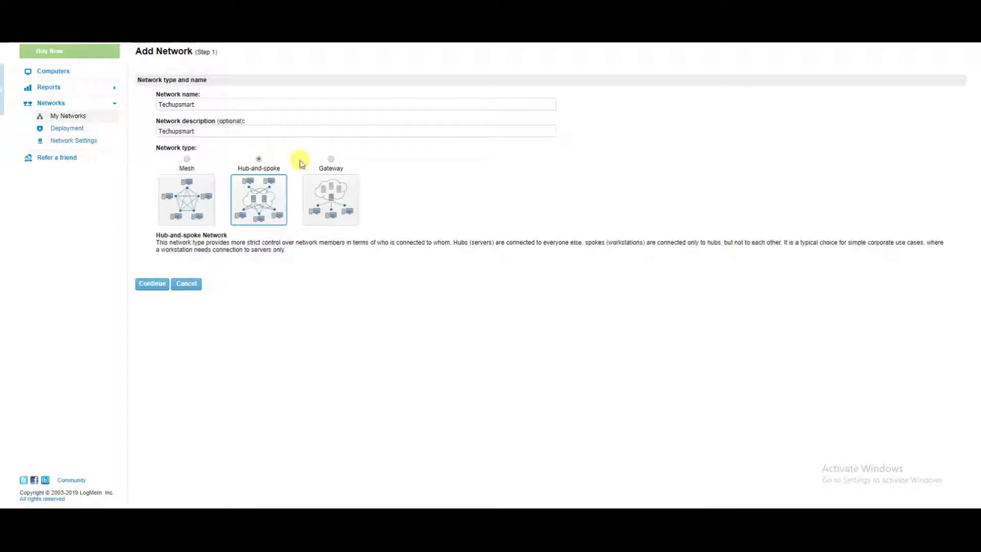
- Submit step one, require a confirmed join password, keep the Free plan, and save
click(149, 284)
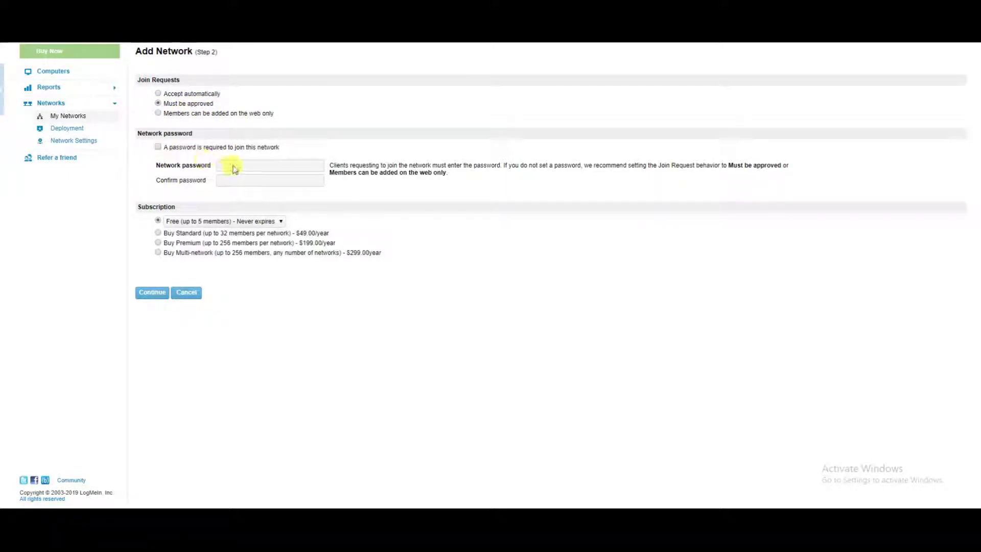
click(158, 147)
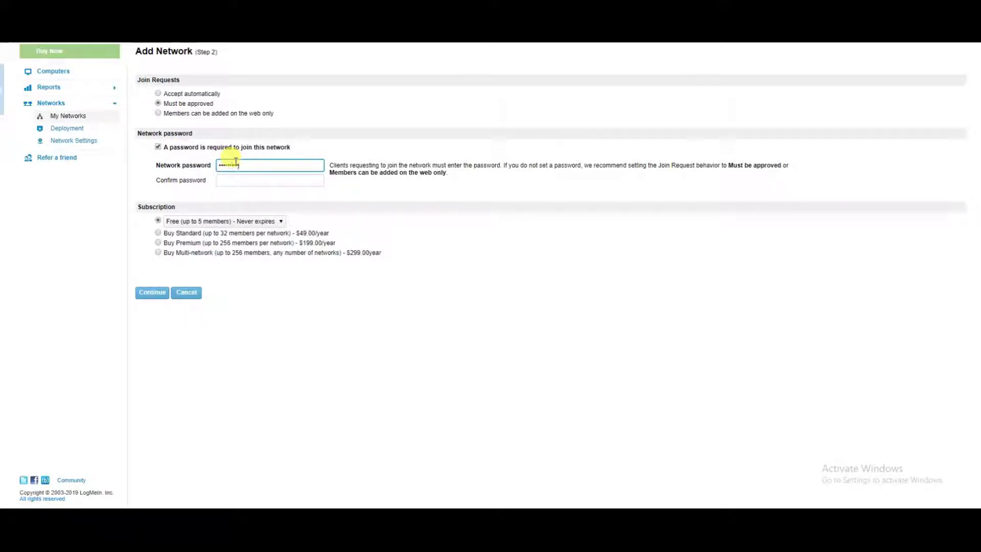
key(Tab)
text(pa)
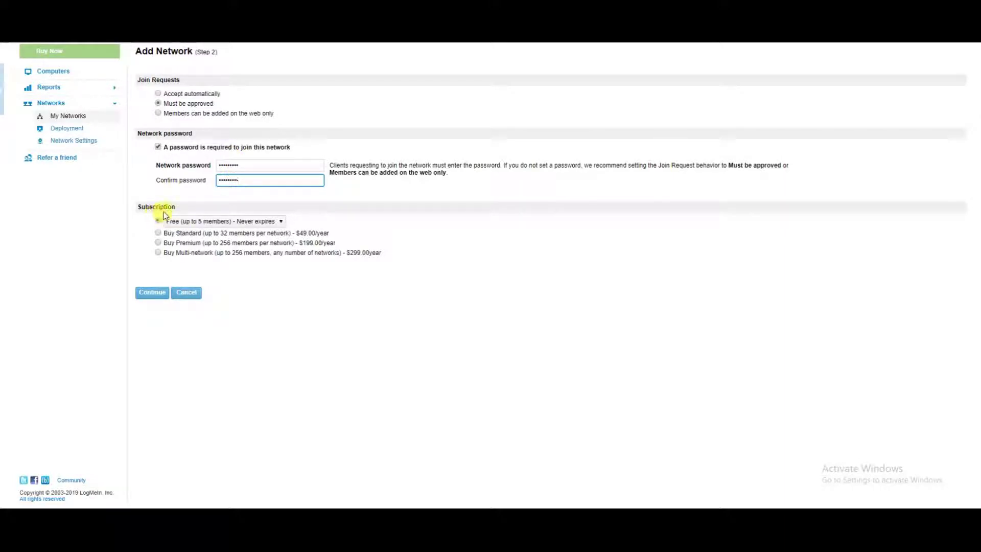
click(178, 211)
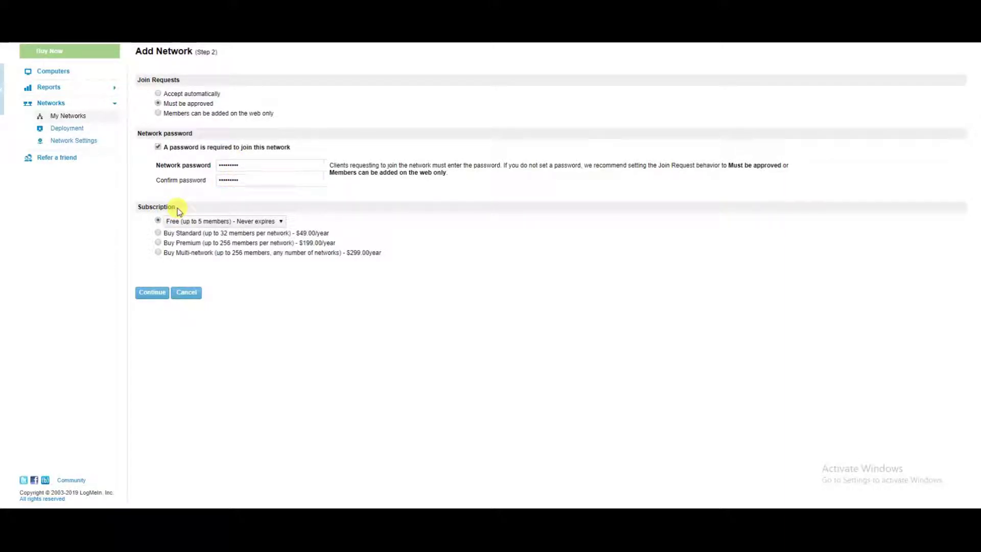
click(148, 292)
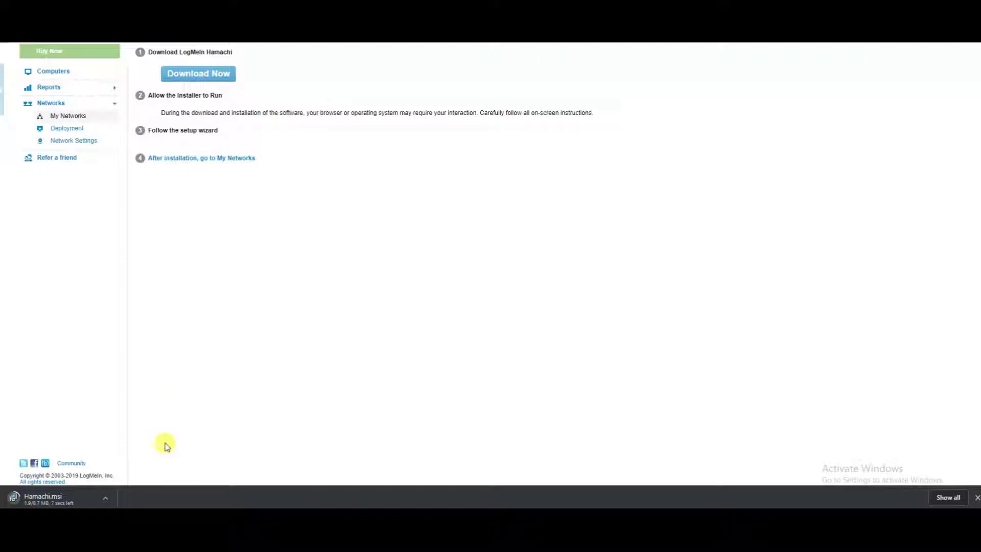
- Have the downloaded Hamachi.msi open automatically and dismiss the download bar
click(65, 497)
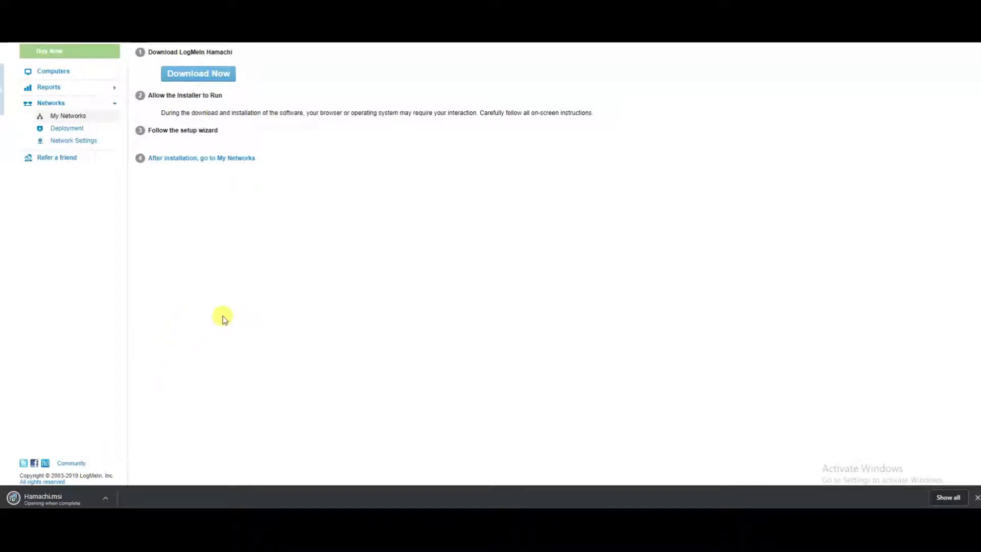
click(70, 492)
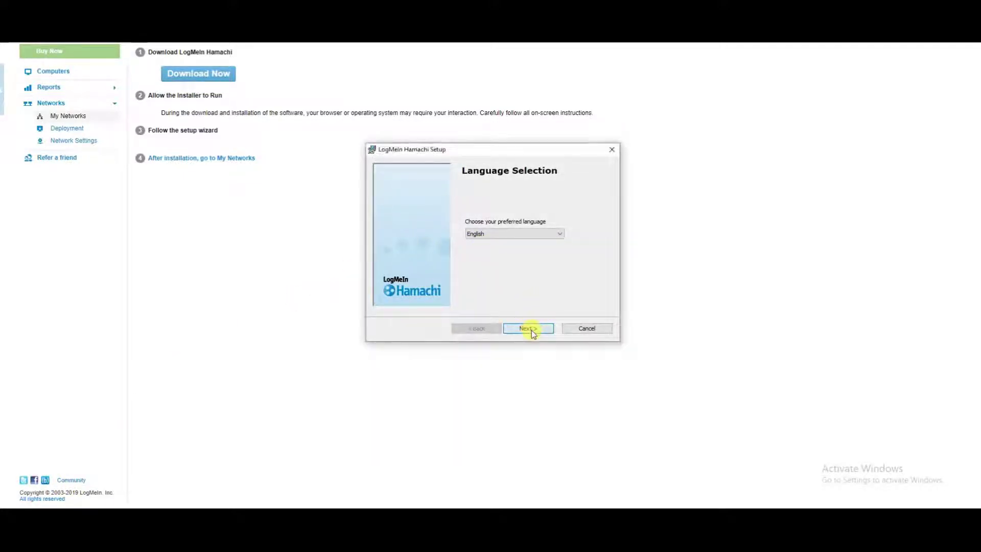
- Install Hamachi in English, accepting the license and skipping LastPass, then launch it
click(529, 329)
click(458, 303)
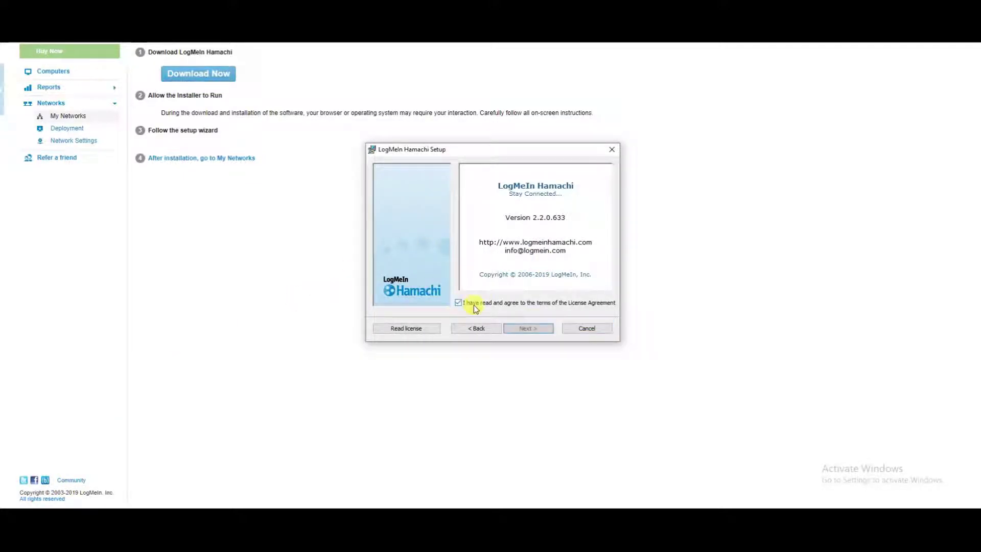
click(527, 328)
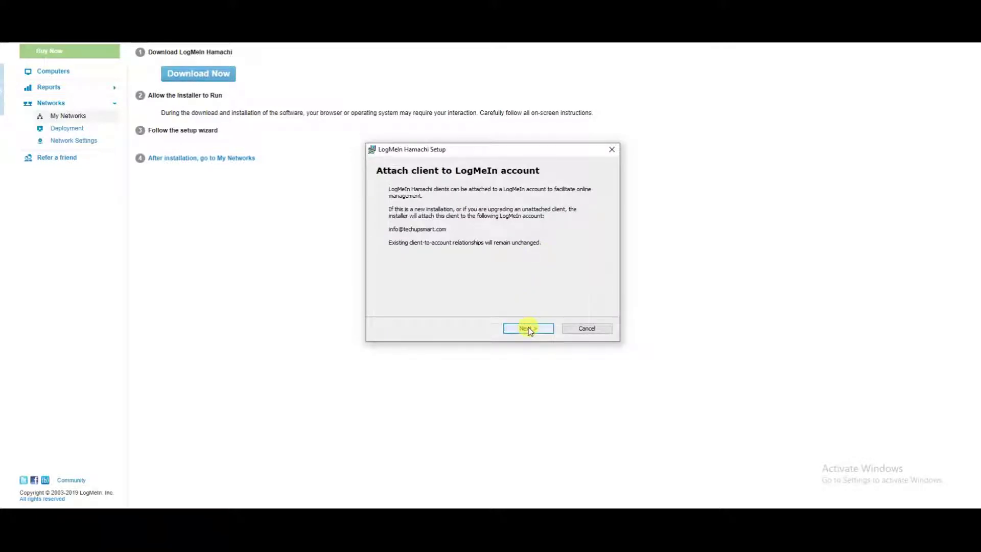
click(526, 329)
click(530, 331)
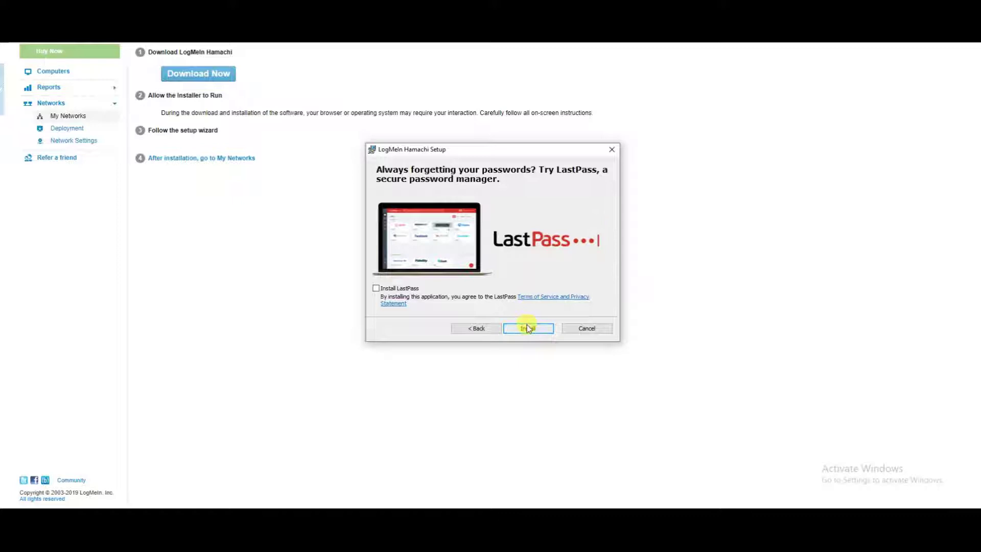
click(528, 327)
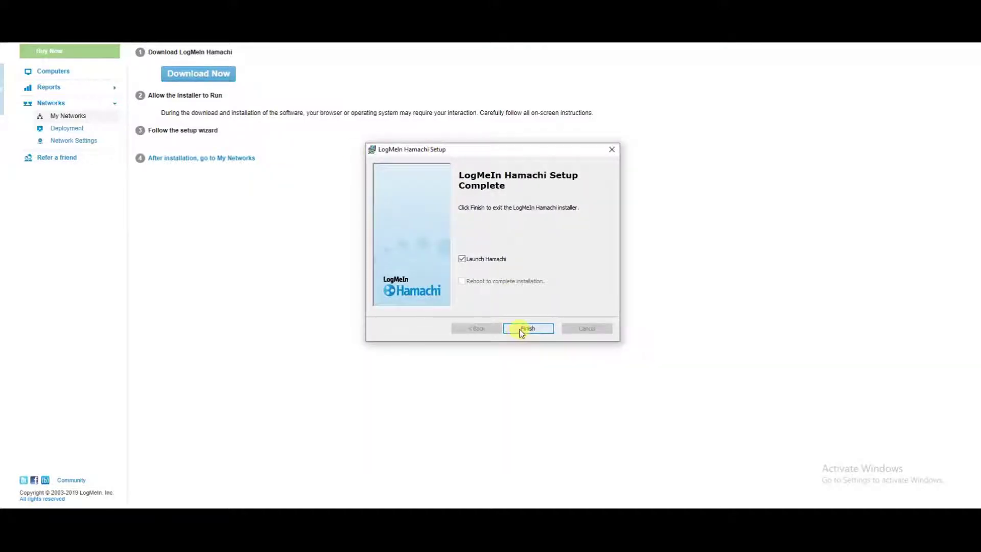
click(521, 330)
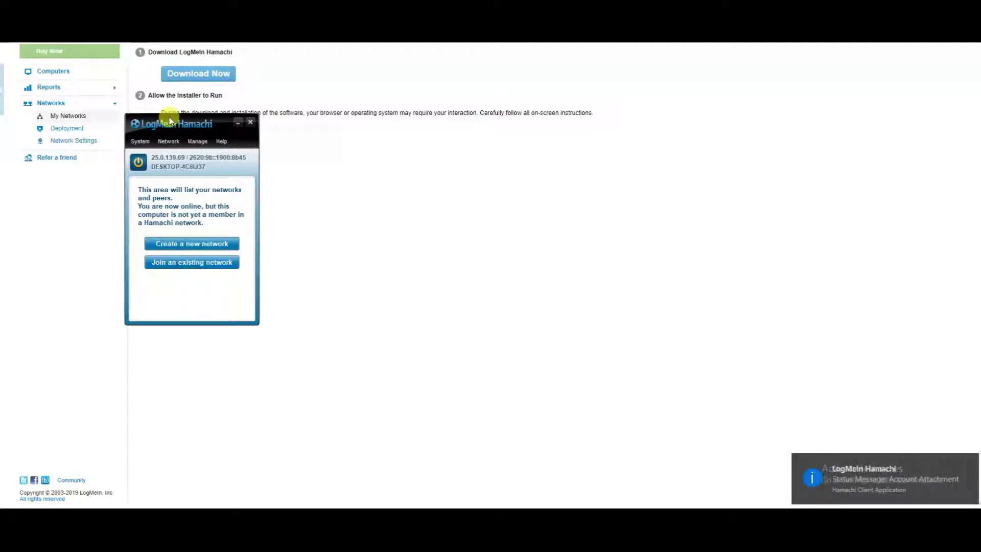
- Move the online Hamachi client window aside to reveal the portal's Networks page
drag(170, 121, 640, 117)
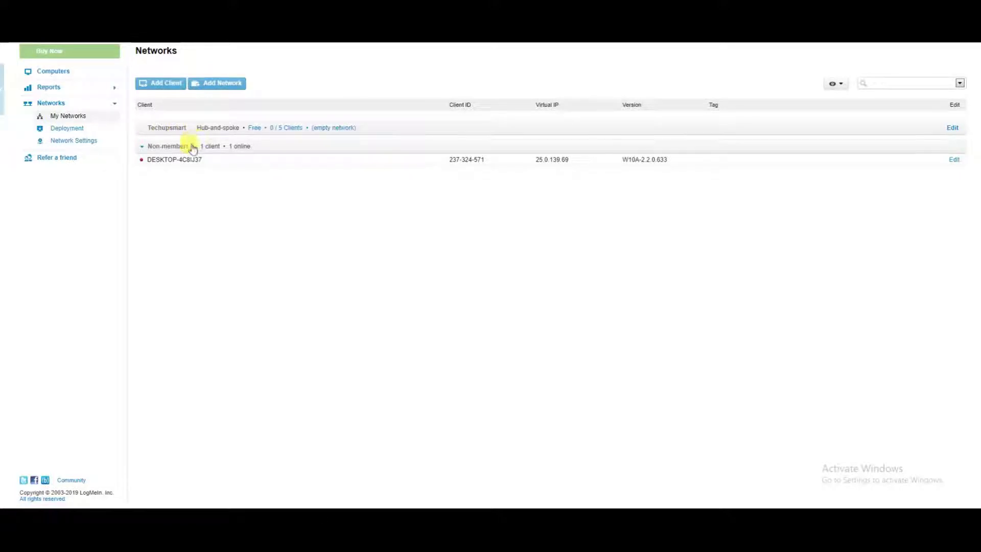
- Add DESKTOP-4C8IJ37 to the Techupsmart network and save its membership
click(953, 160)
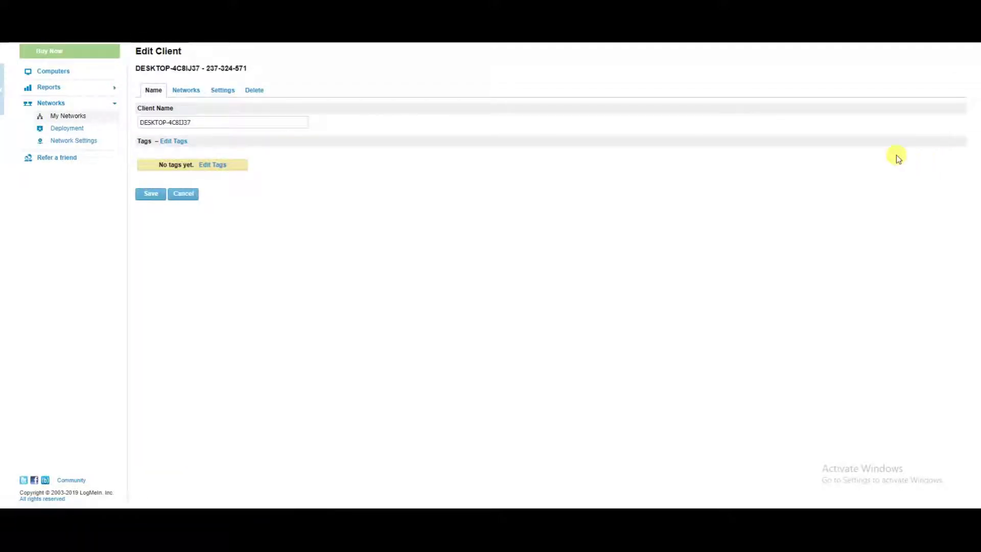
click(190, 93)
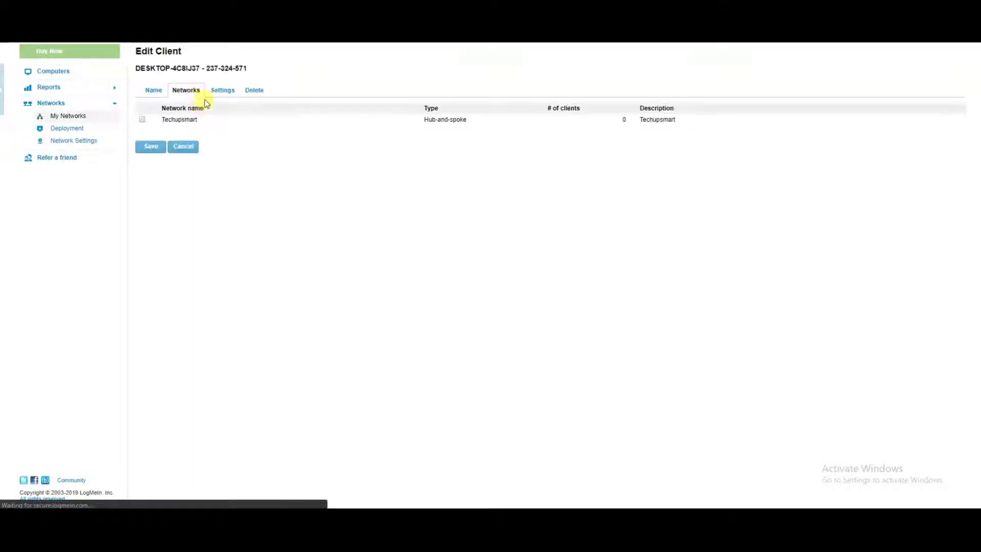
click(141, 119)
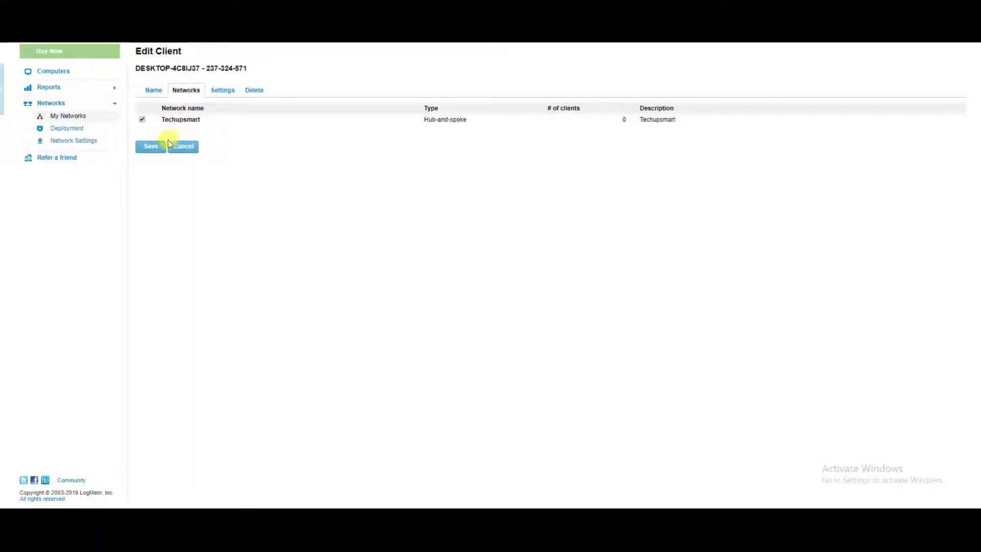
click(151, 148)
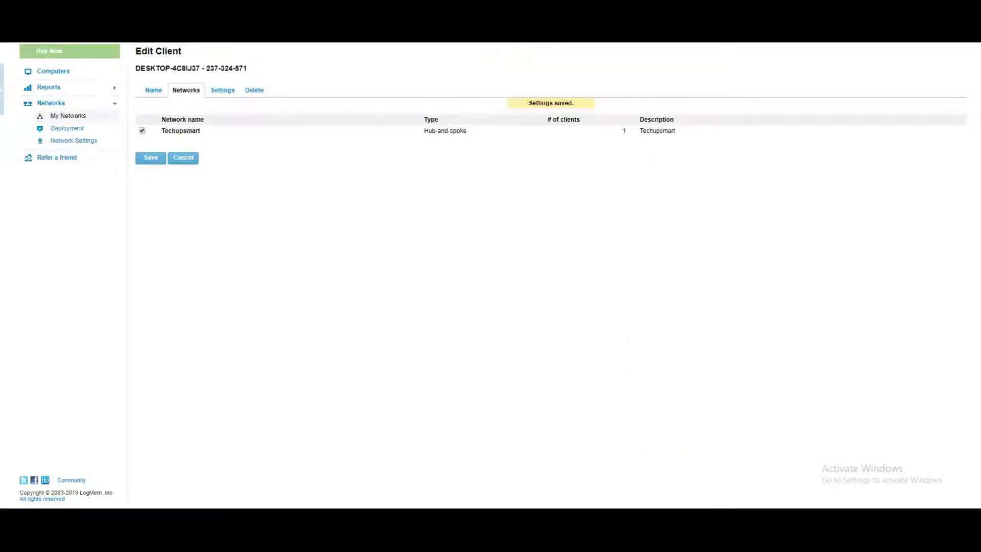
- Reposition the Hamachi window, check the client's Name tab, and return to My Networks
click(661, 503)
drag(650, 123, 775, 138)
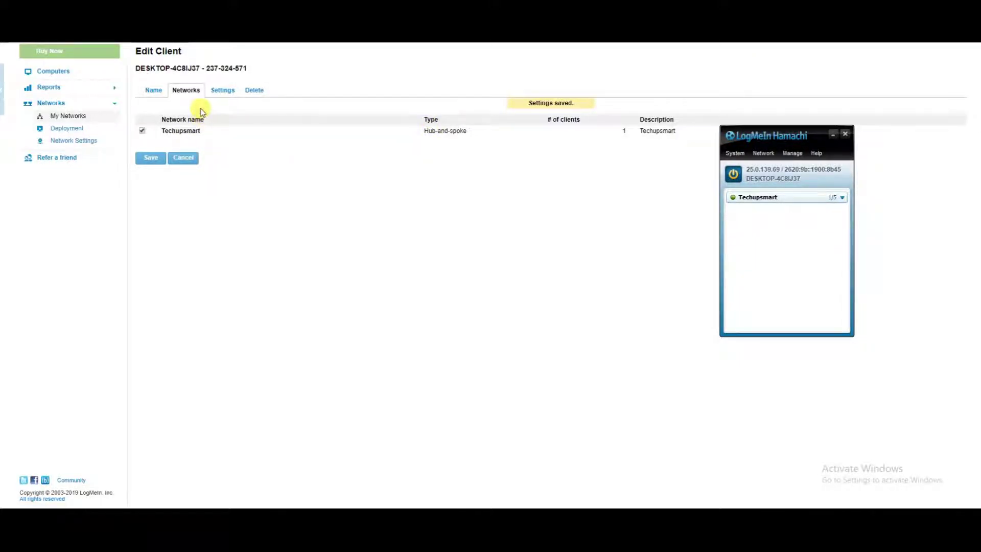
click(155, 91)
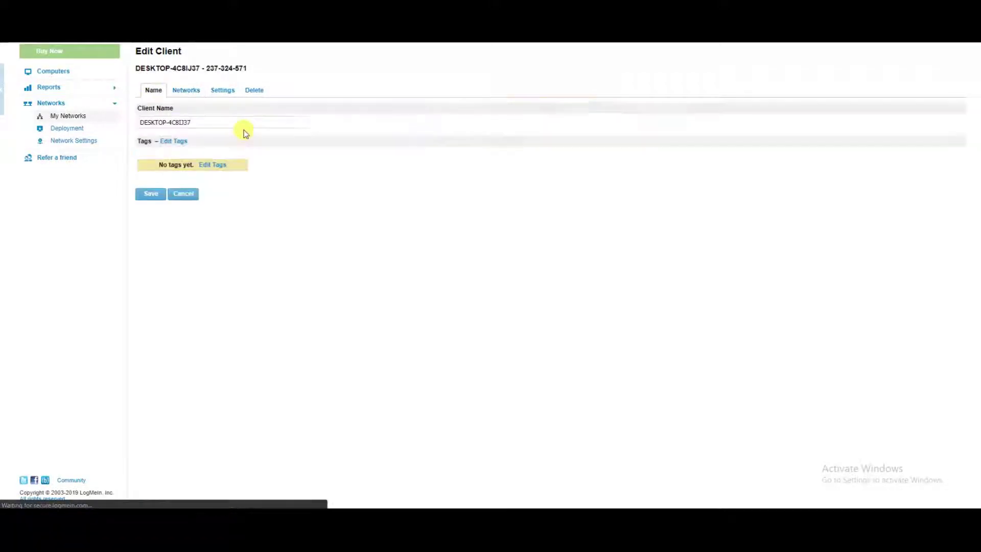
click(81, 120)
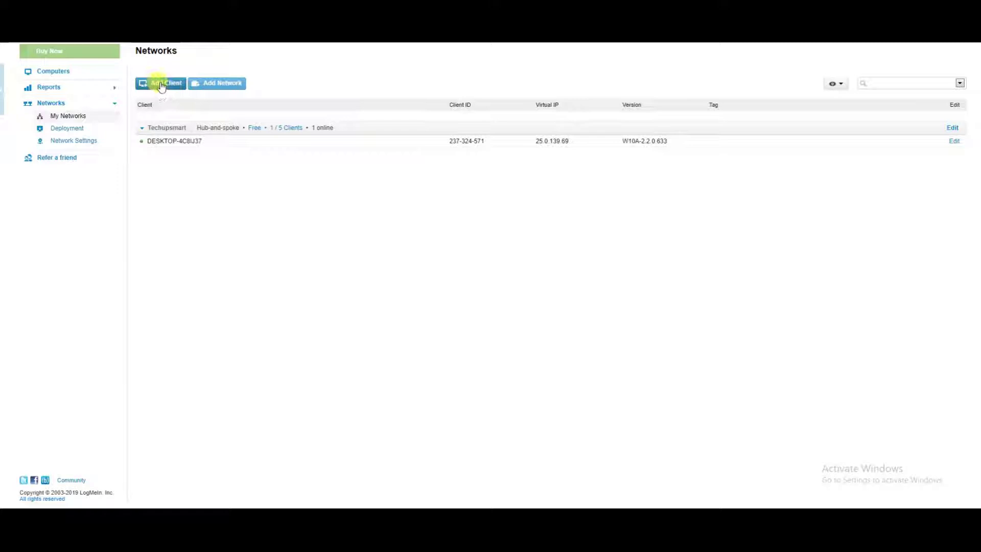
- Refresh the networks list and begin an Add Client deployment to remote computers
click(72, 116)
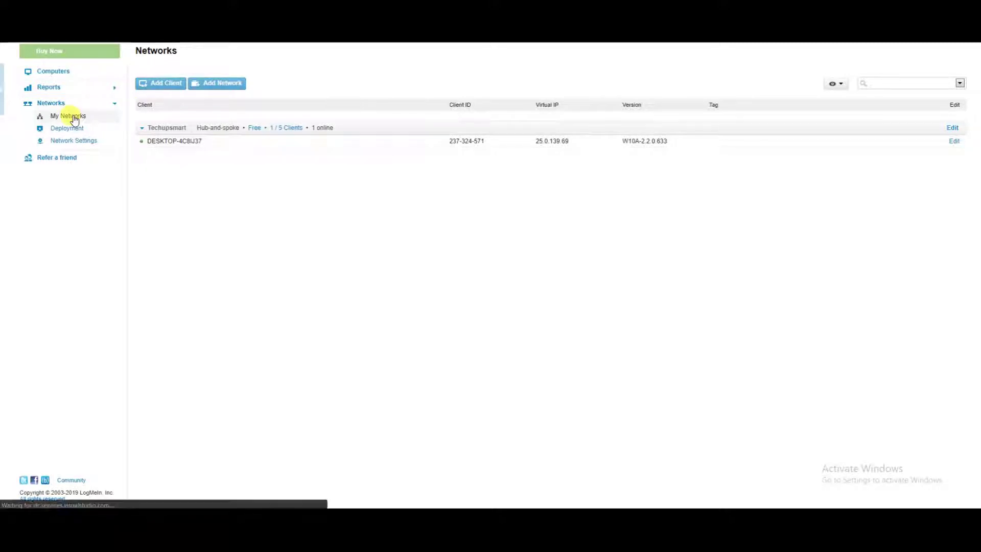
click(163, 88)
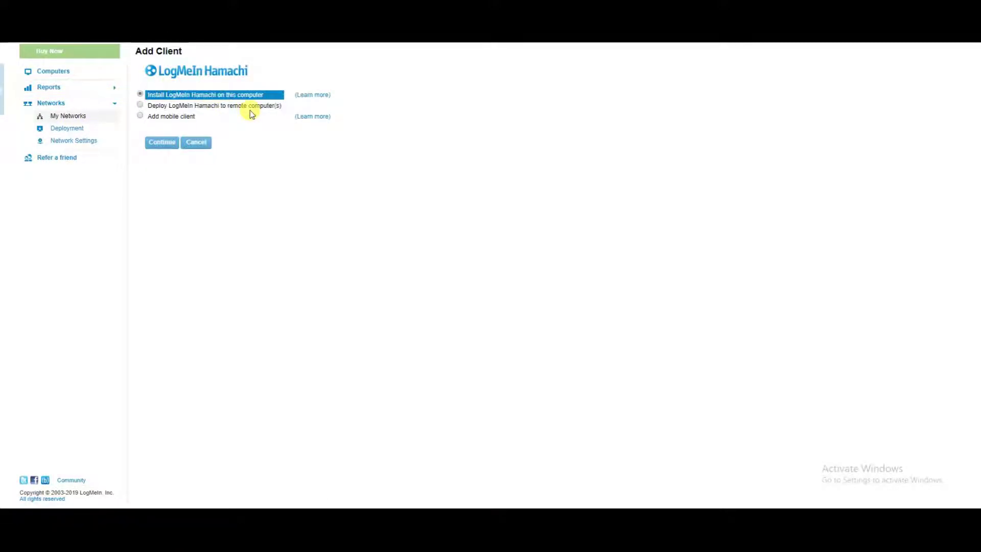
click(141, 106)
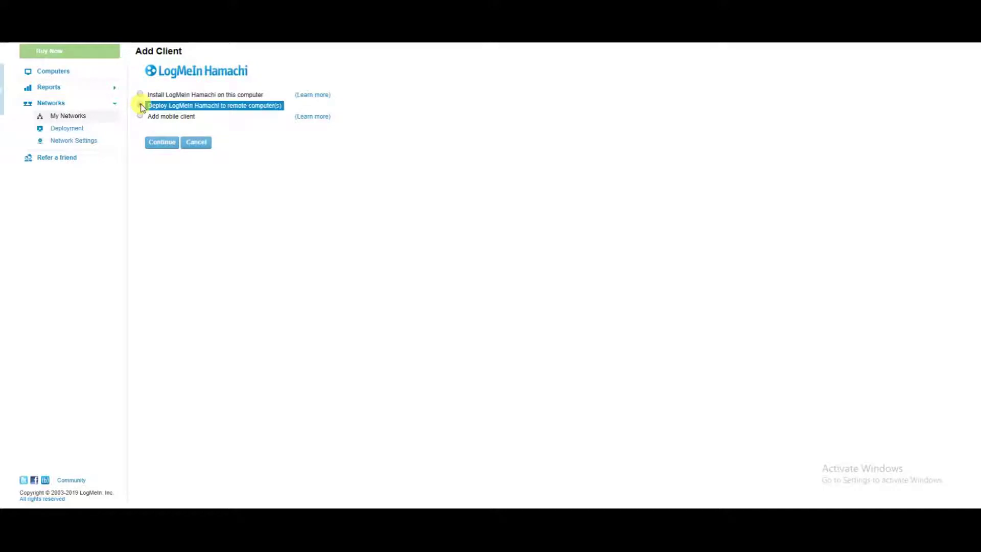
click(161, 143)
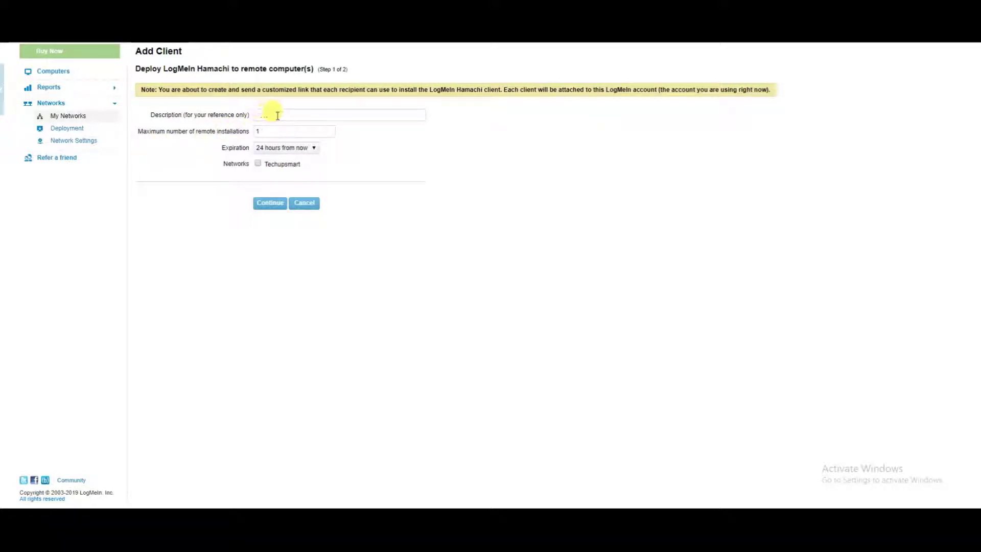
- Generate a link described 'Remote Server PC', limited to 1 install, for Techupsmart
click(278, 115)
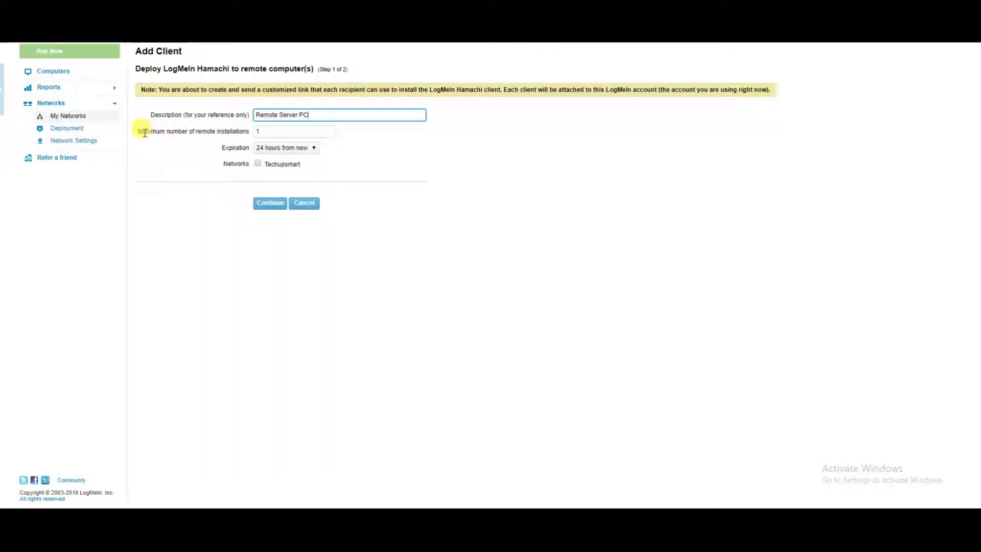
click(266, 129)
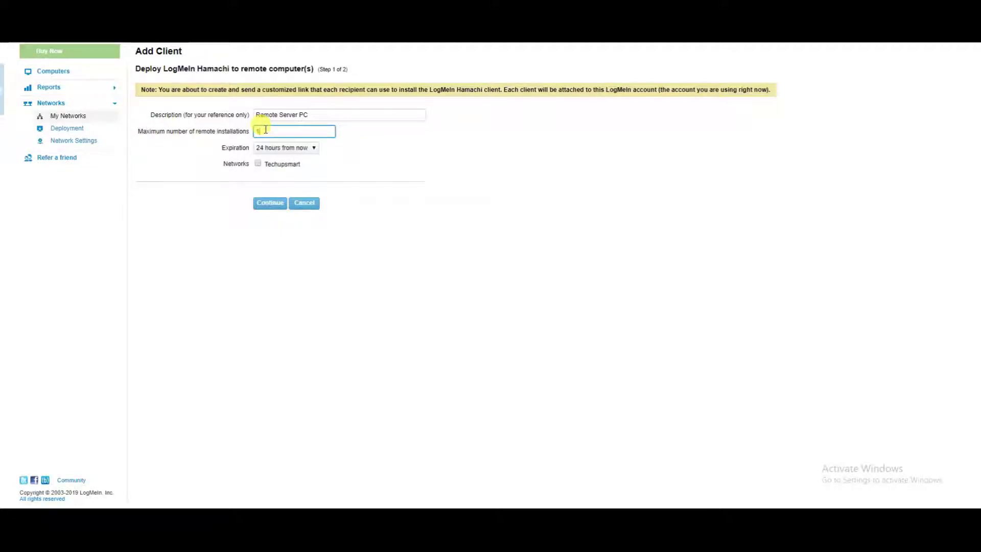
click(258, 163)
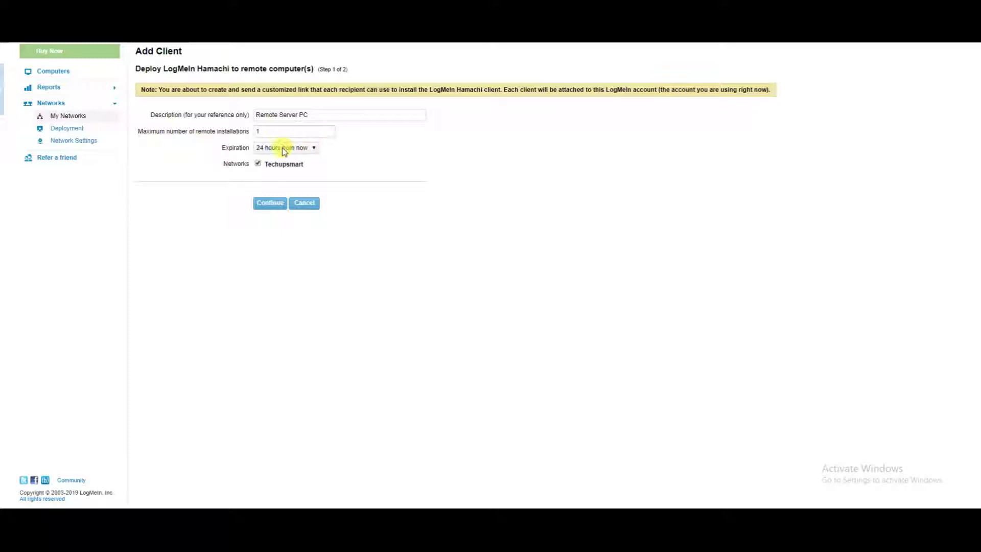
click(270, 202)
- Select and copy the generated installation link, then close the confirmation
drag(464, 153, 125, 138)
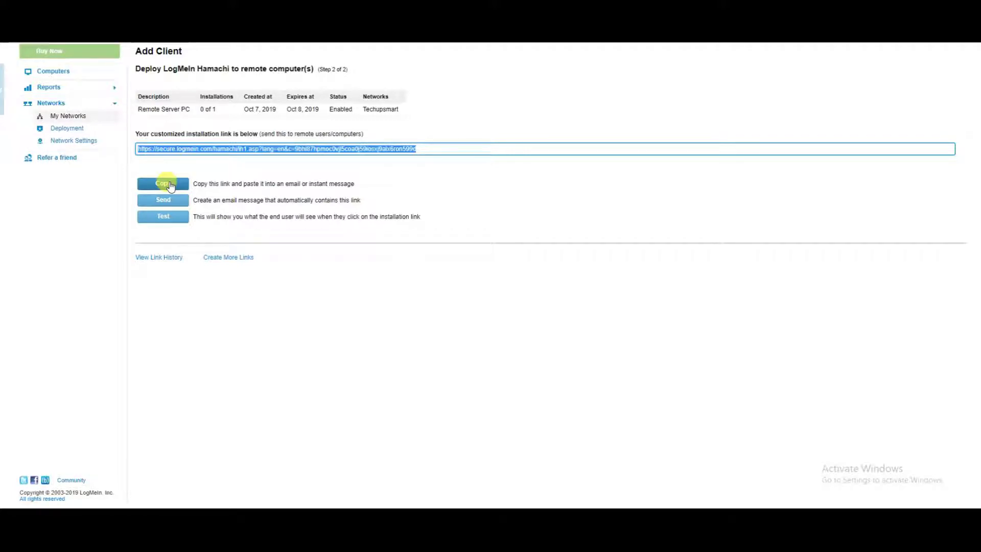
click(170, 185)
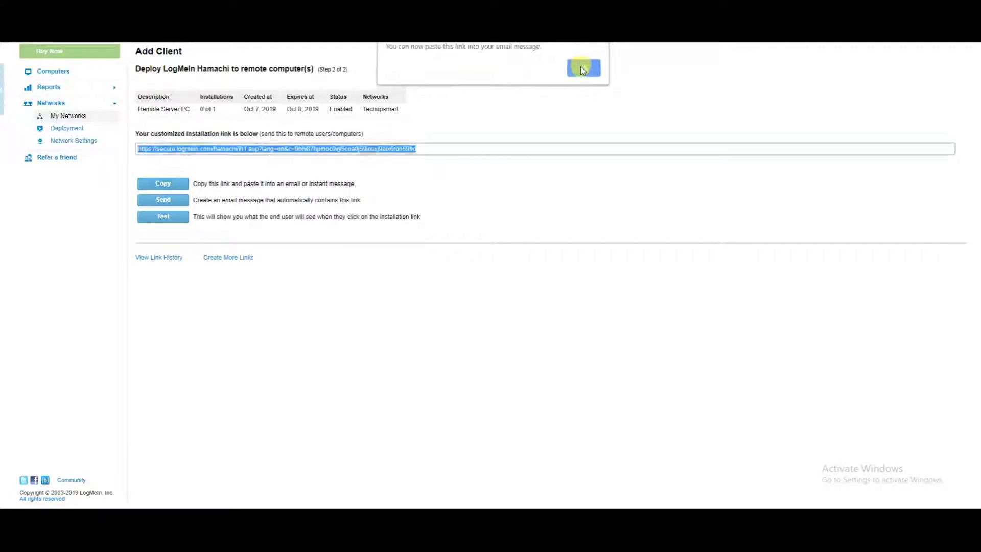
click(582, 69)
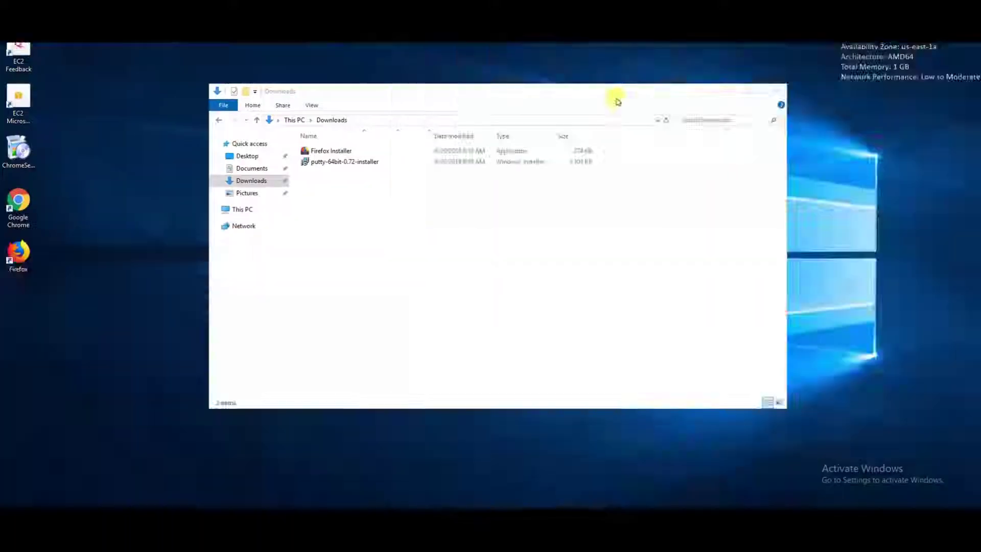
- Launch Chrome on the remote server and load the copied installation link
click(18, 202)
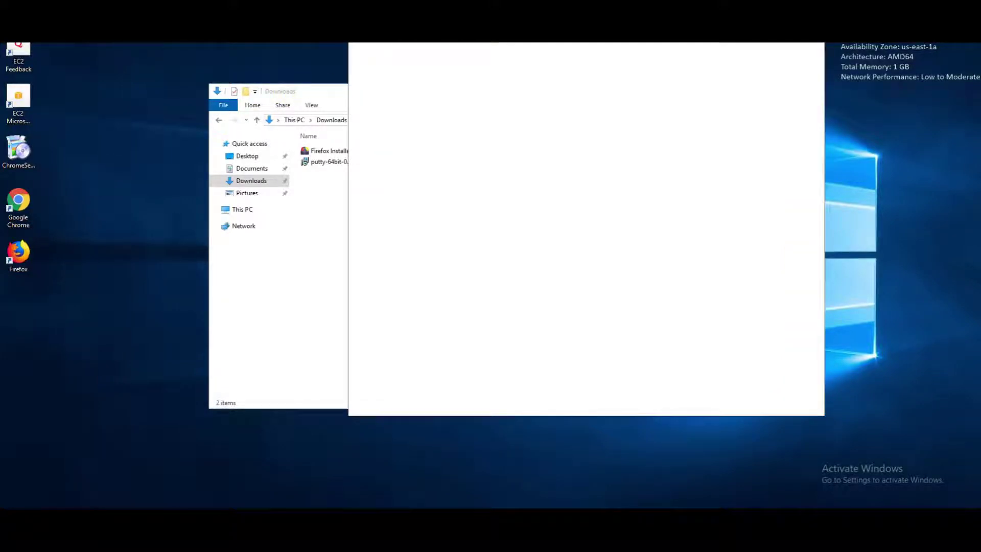
drag(629, 51, 550, 70)
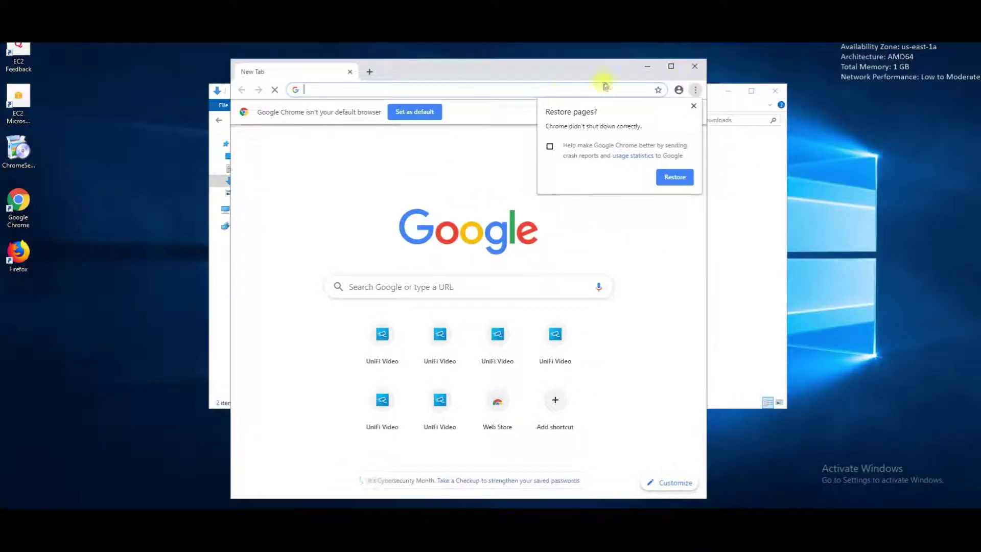
key(ctrl+v)
key(Return)
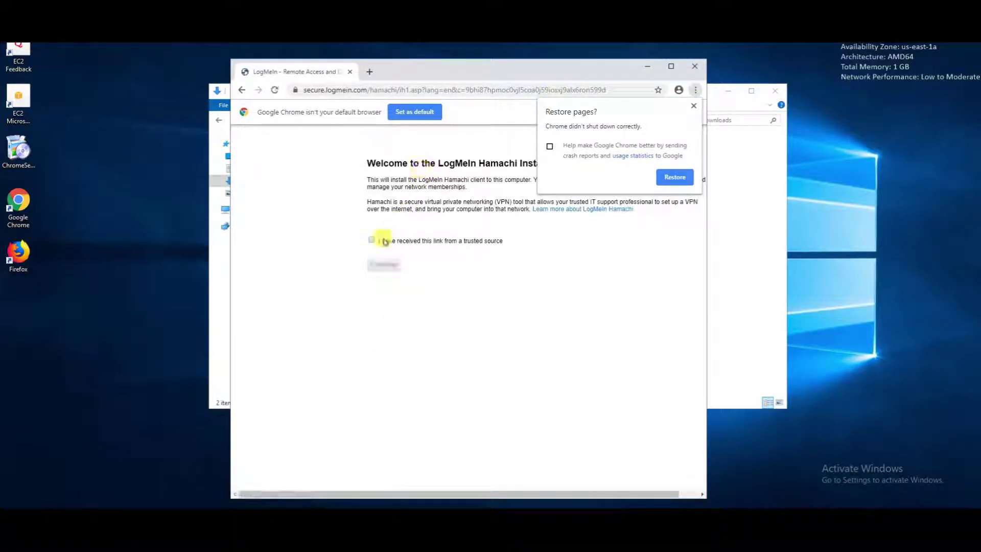
- Confirm the link comes from a trusted source and download the Hamachi installer
click(372, 240)
click(383, 264)
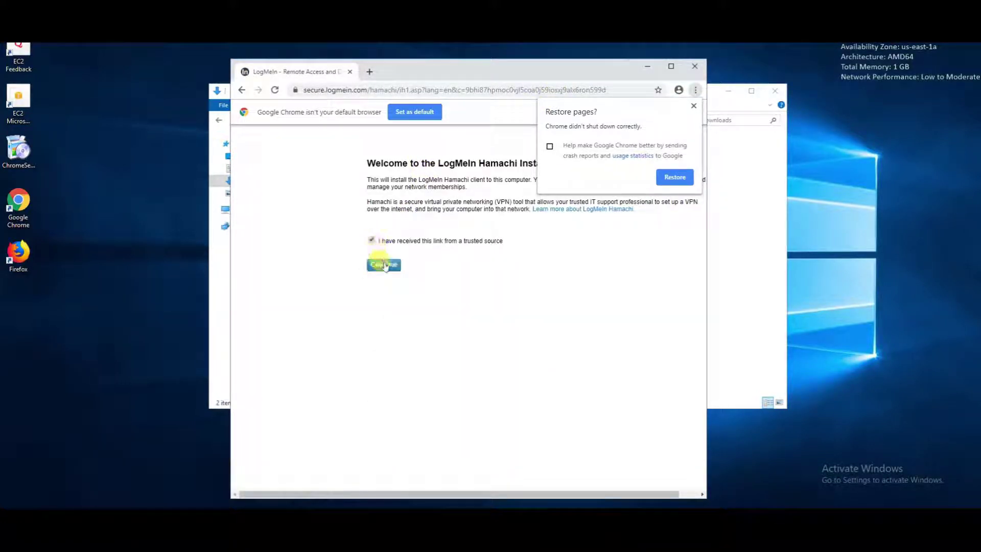
click(692, 105)
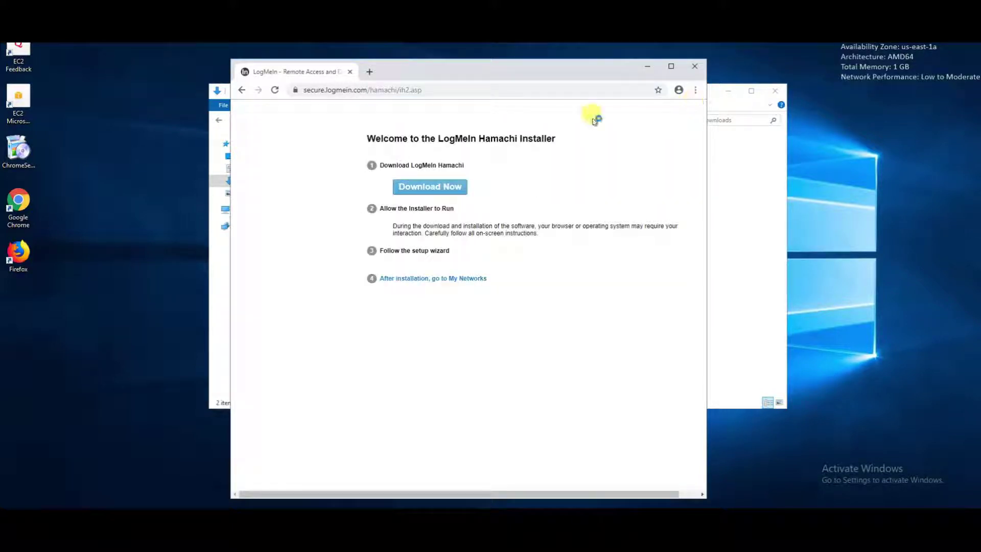
click(440, 187)
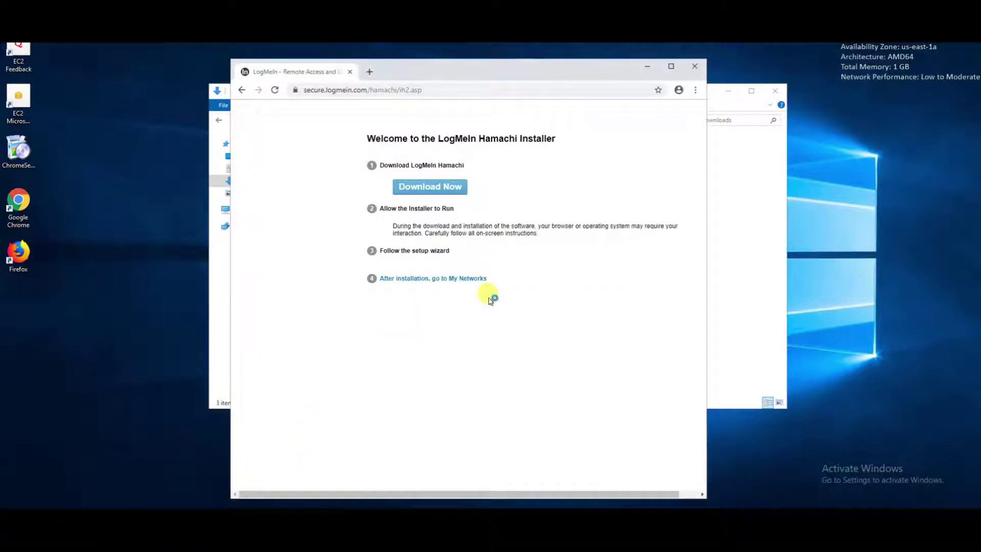
- Install Hamachi on the remote server with English and default options, launch it, and move its window onto the browser
click(528, 328)
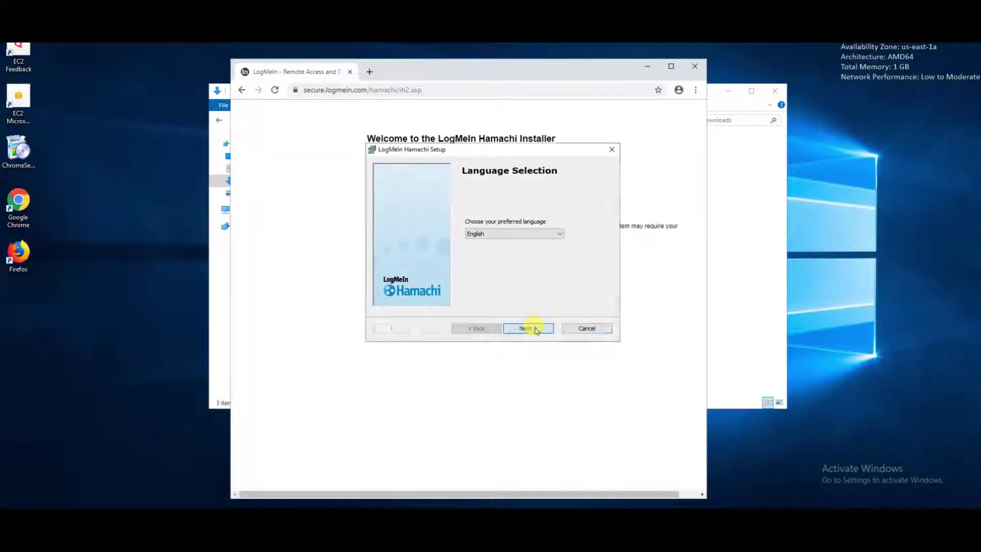
click(469, 306)
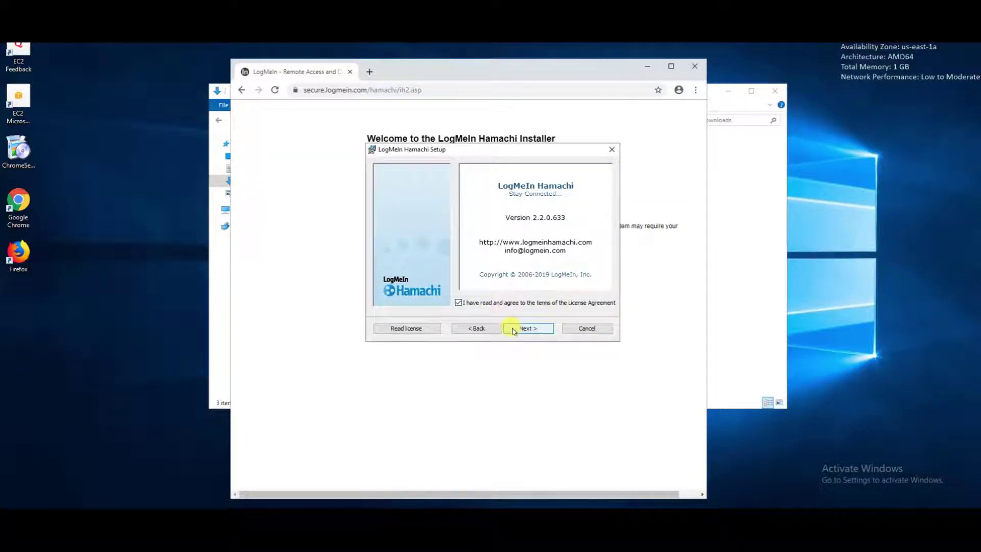
click(517, 327)
click(523, 330)
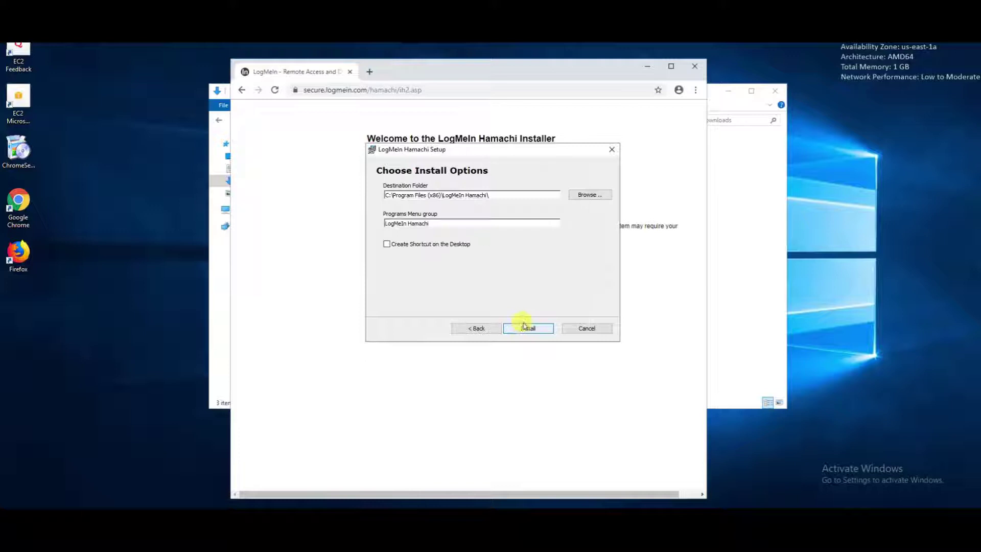
click(528, 327)
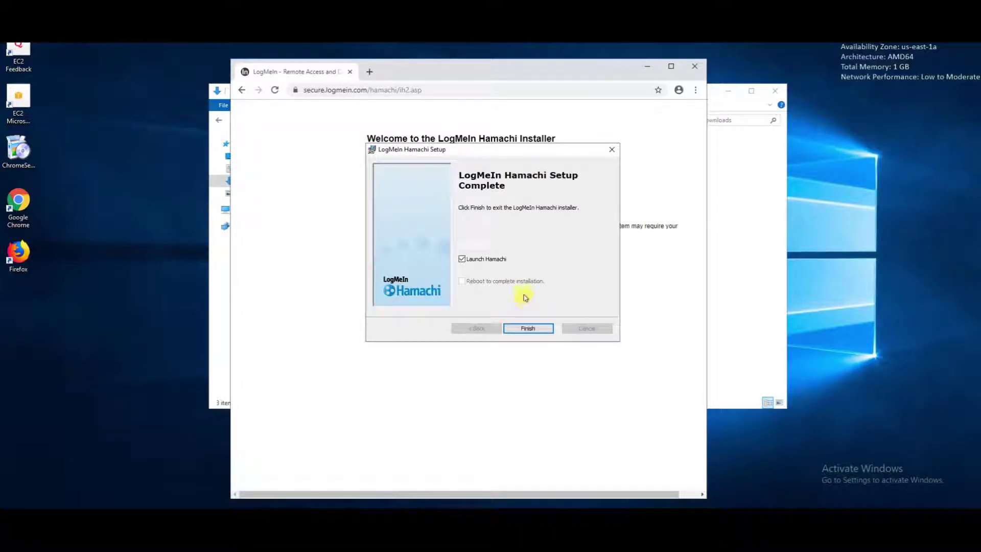
click(527, 328)
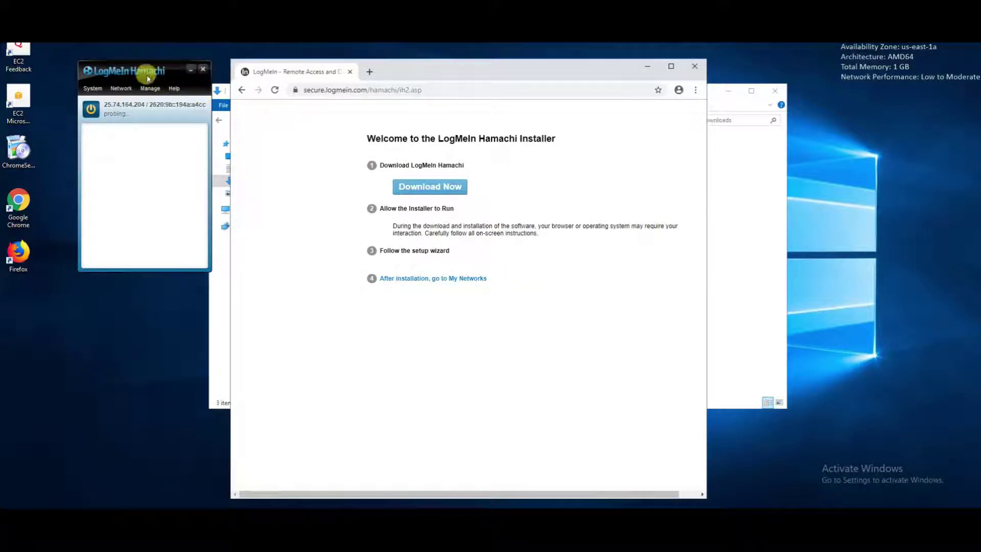
drag(147, 77, 576, 134)
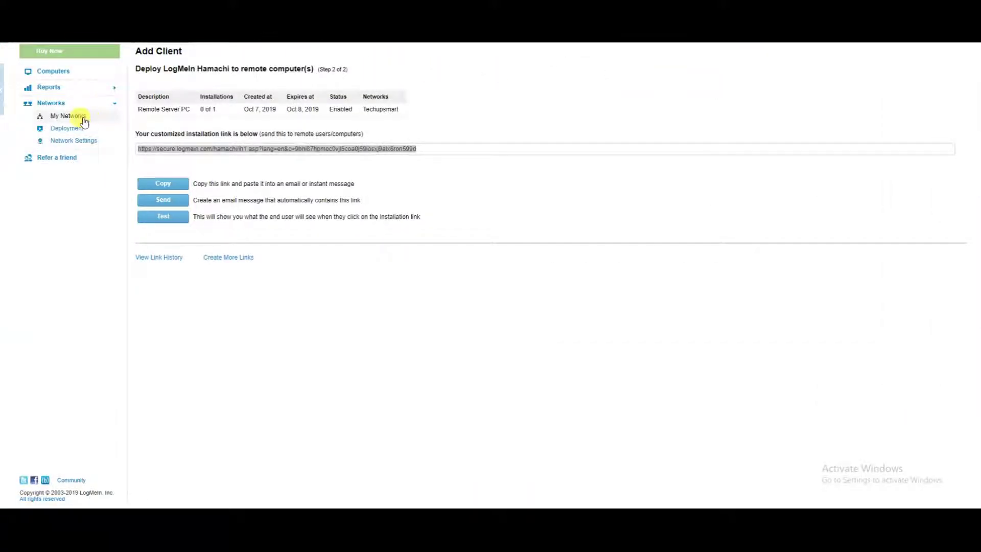
- Open the Techupsmart network's edit page and review its Settings, Join Requests and Members tabs
click(84, 121)
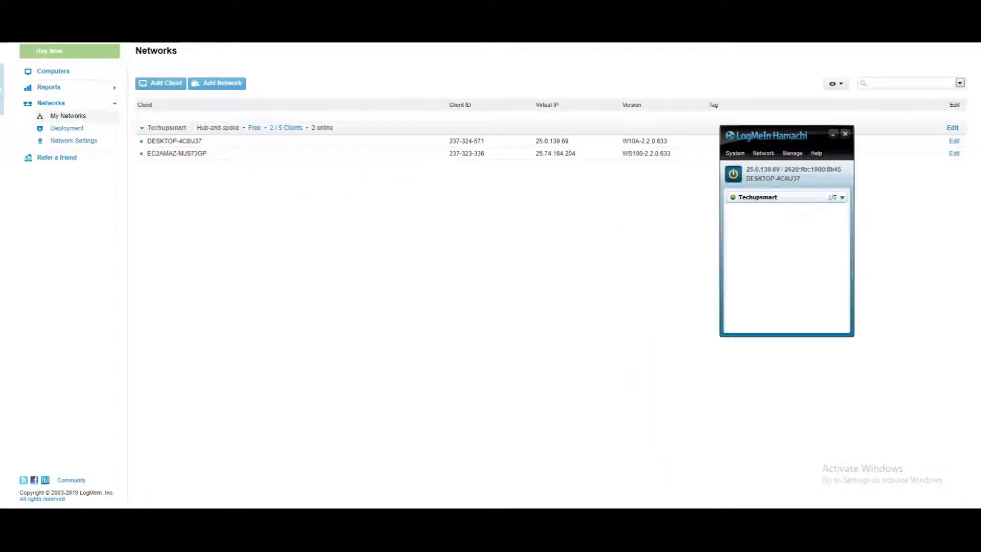
click(499, 205)
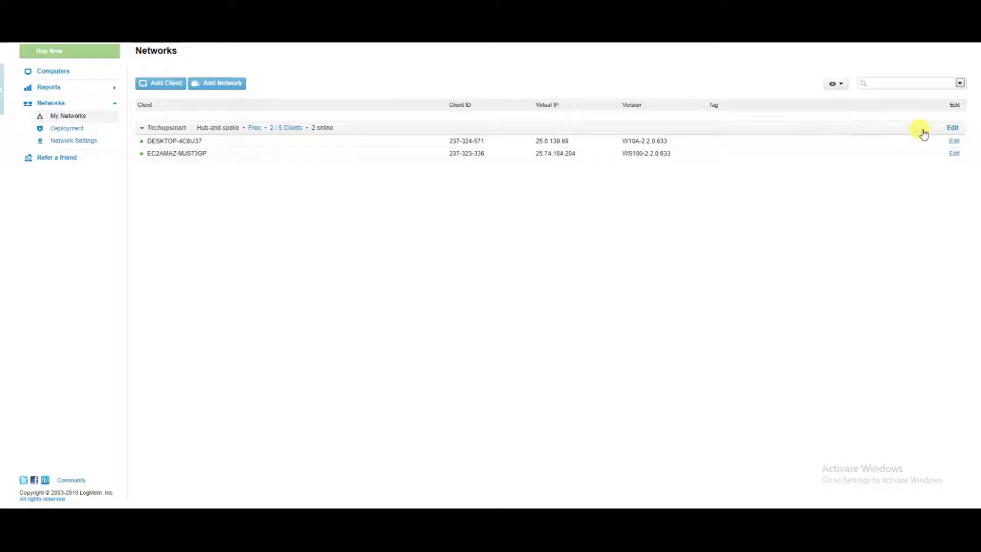
click(957, 130)
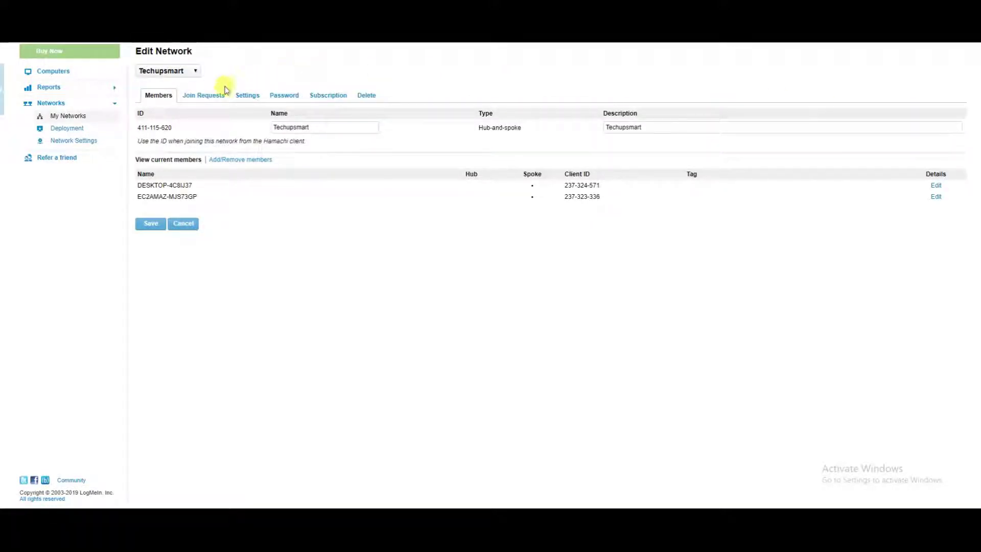
click(248, 96)
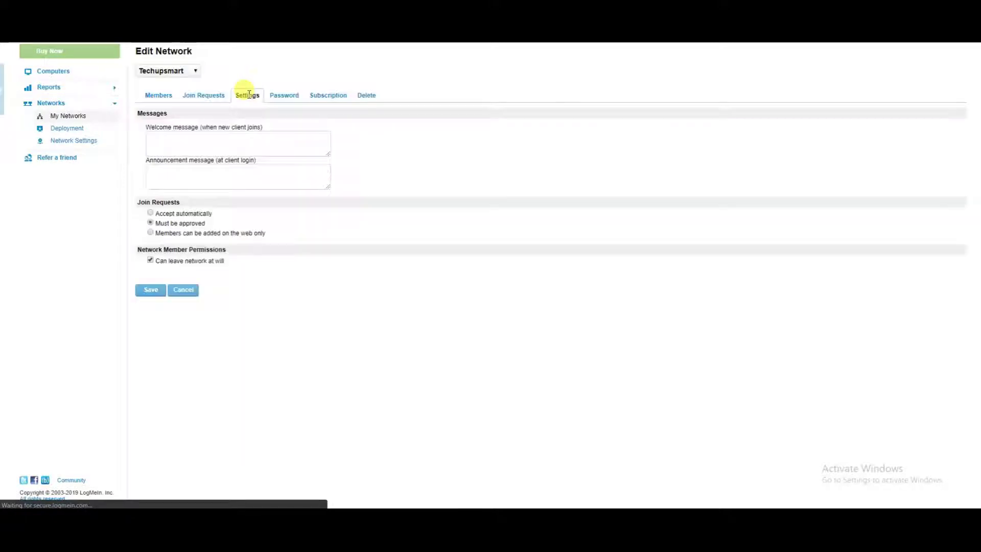
click(202, 96)
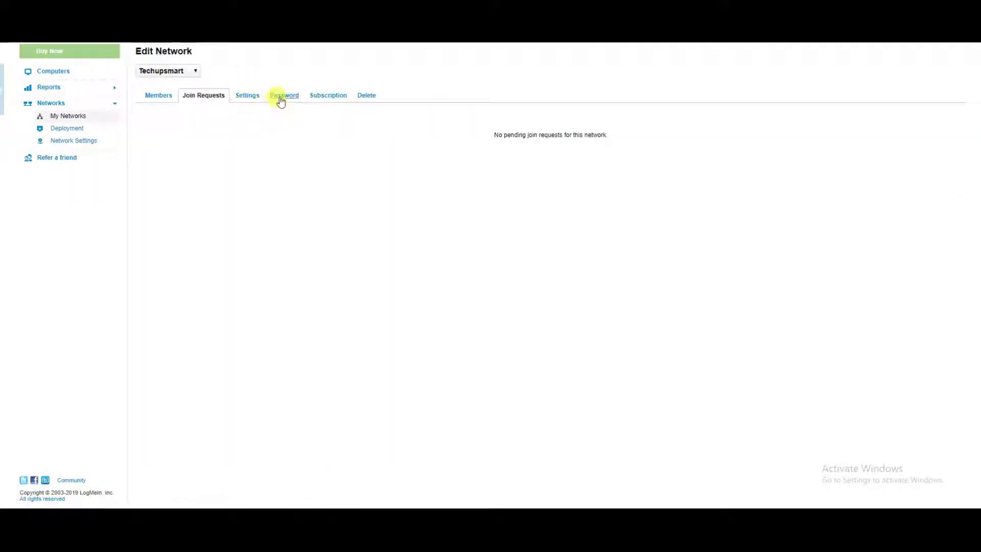
click(203, 96)
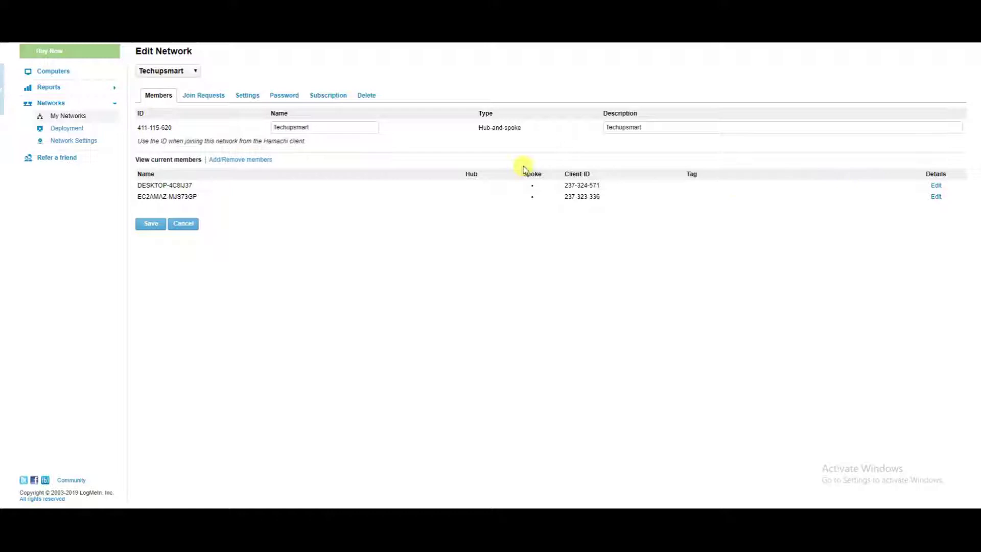
- Set EC2AMAZ-MJS73GP as the Techupsmart hub, keeping DESKTOP-4C8IJ37 a spoke, and save
click(237, 160)
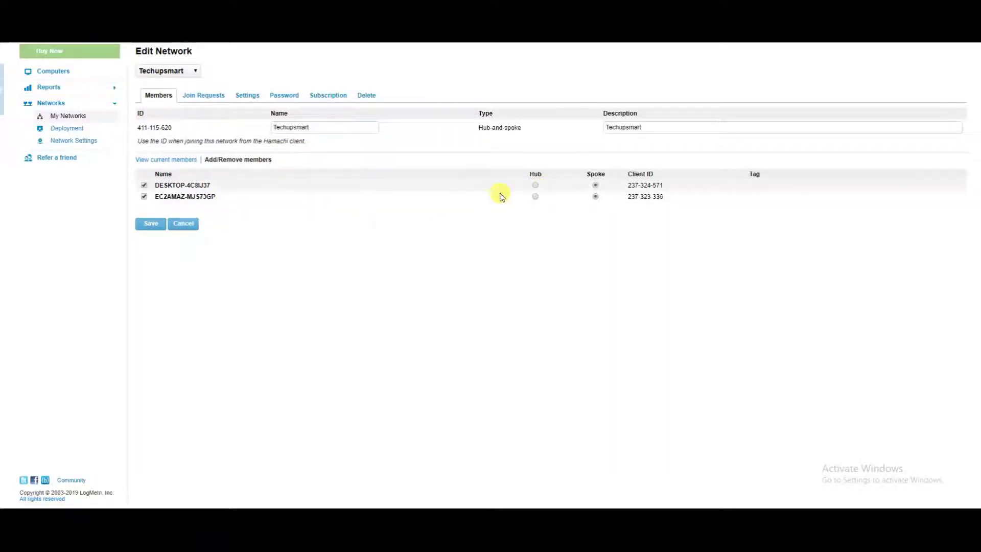
click(535, 197)
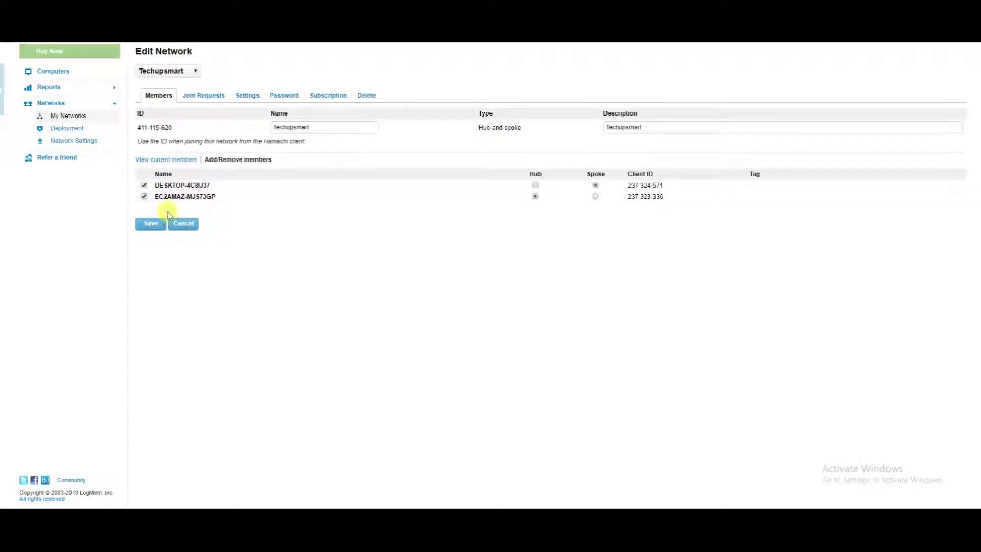
click(150, 223)
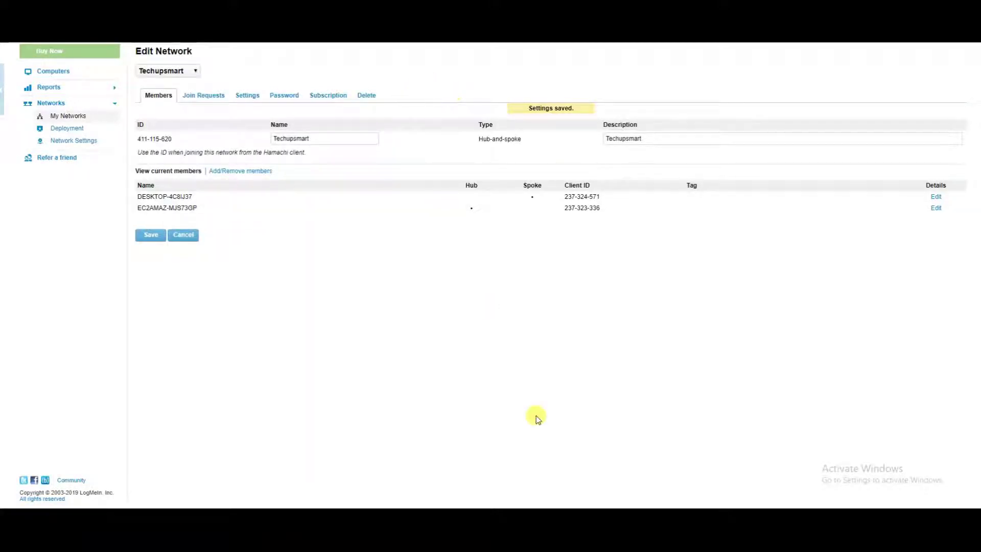
key(alt+Tab)
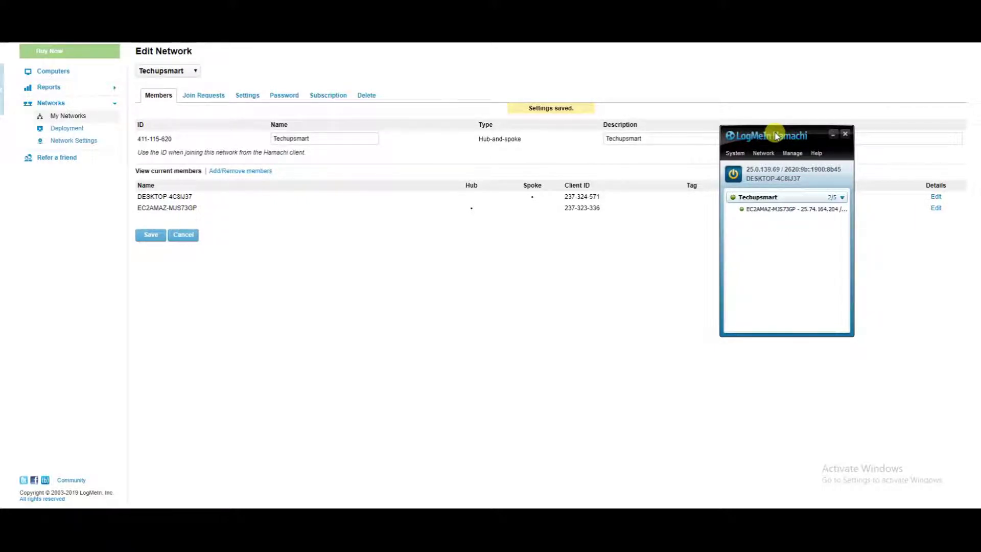
- Copy EC2AMAZ-MJS73GP's Hamachi IPv4 address 25.74.164.204 from the Hamachi client peer list
click(146, 194)
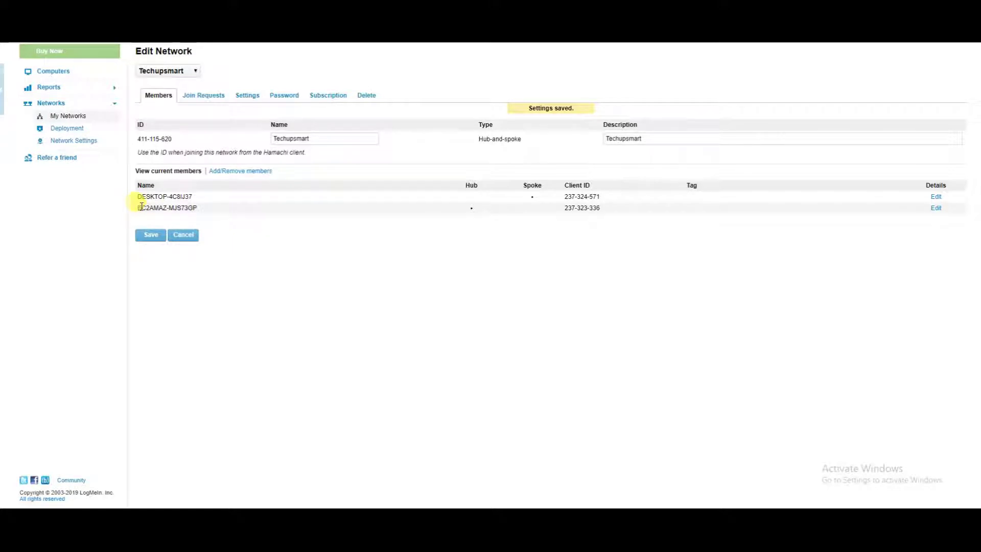
drag(138, 207, 191, 207)
click(291, 232)
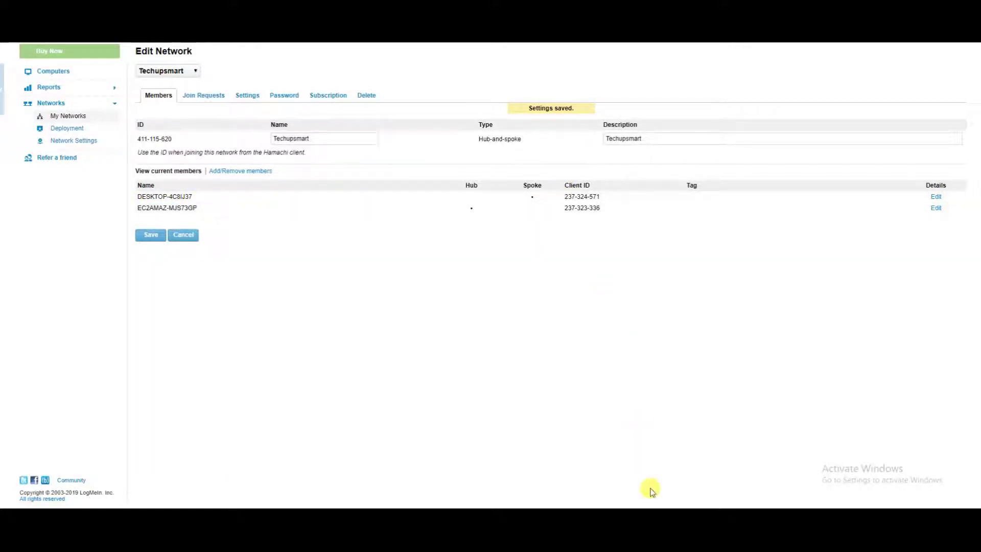
click(659, 505)
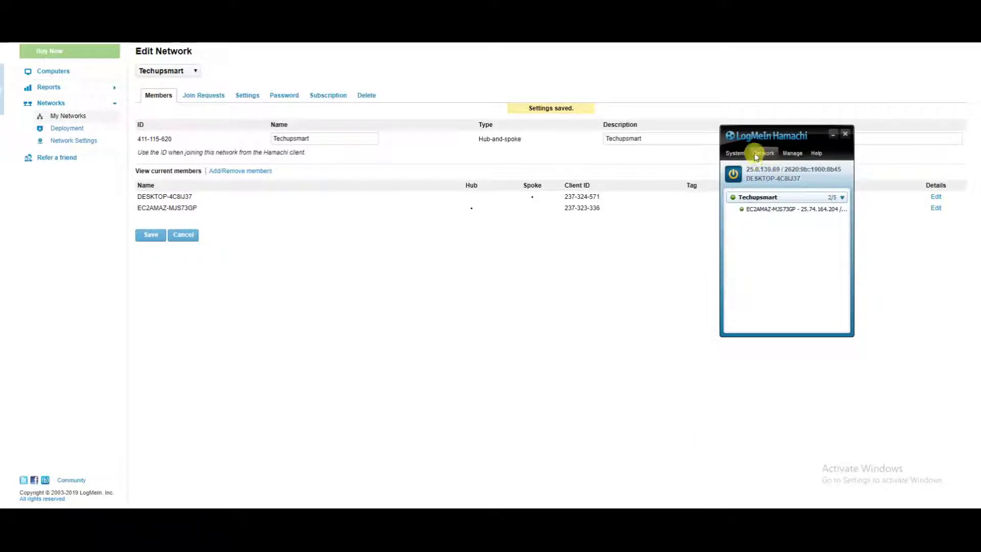
click(759, 210)
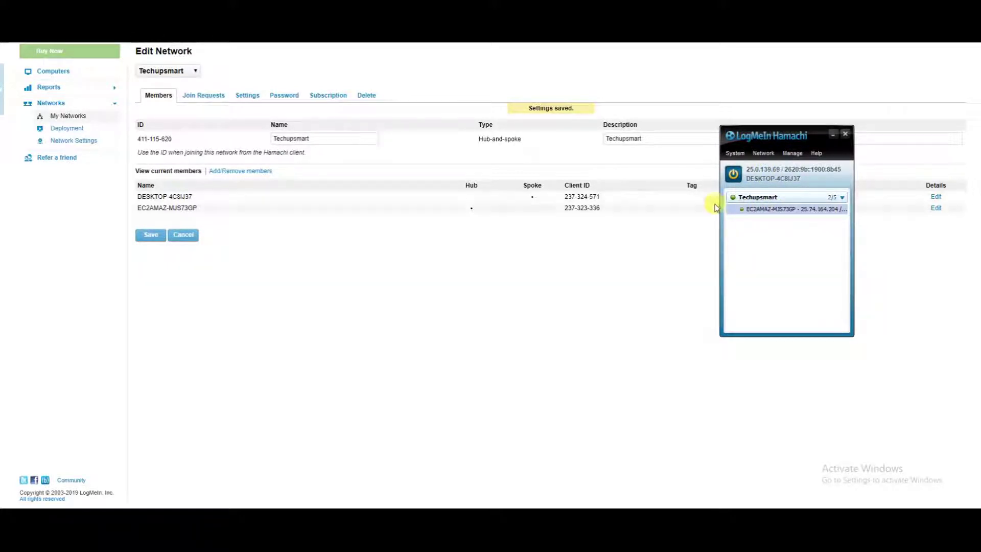
mouse_move(767, 212)
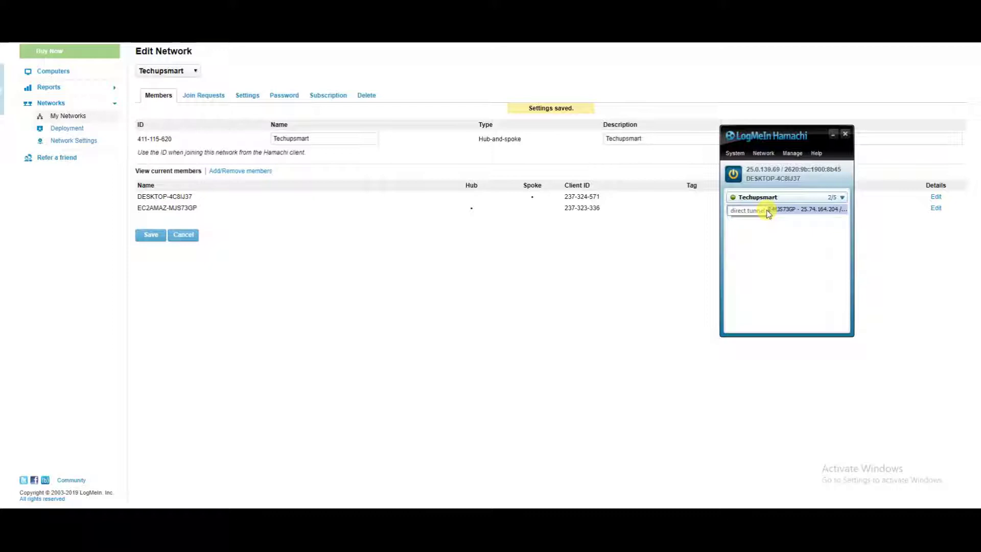
right_click(777, 211)
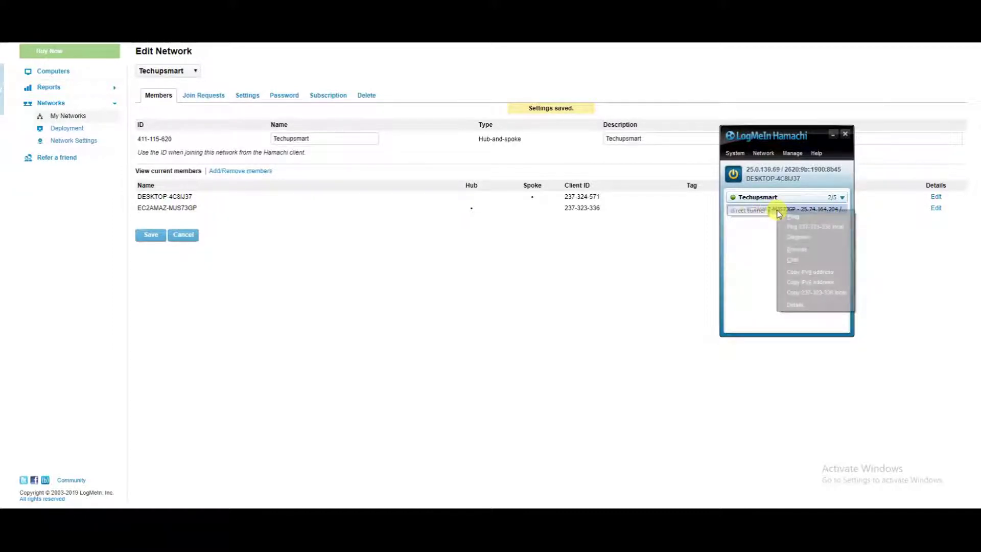
click(814, 274)
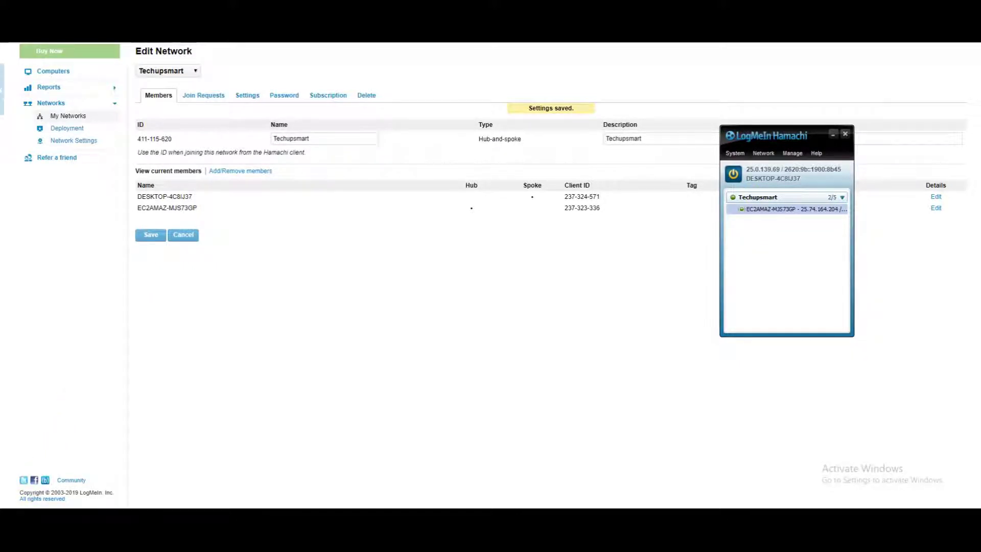
key(super)
- Launch Remote Desktop Connection and connect to the pasted address 25.74.164.204
text(rem)
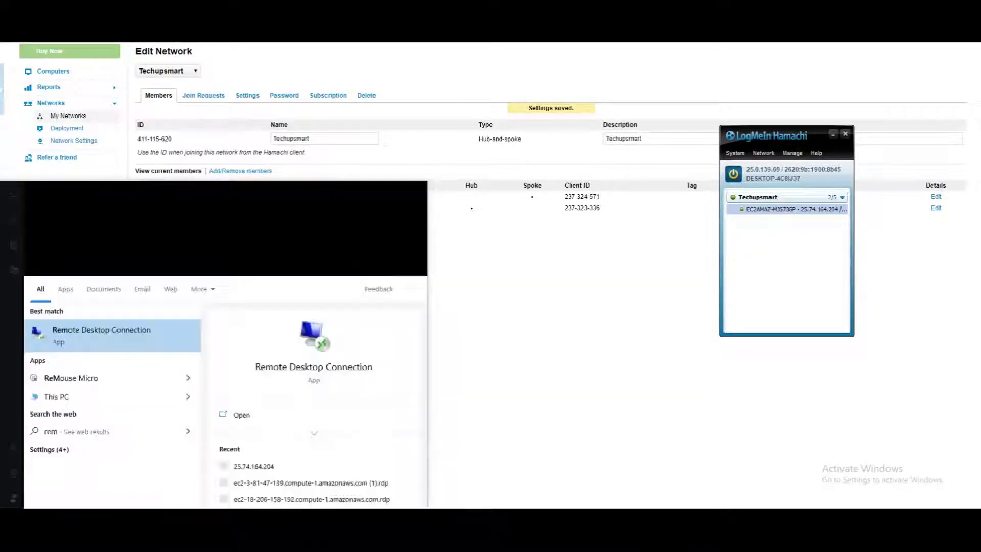
text(ote)
key(Return)
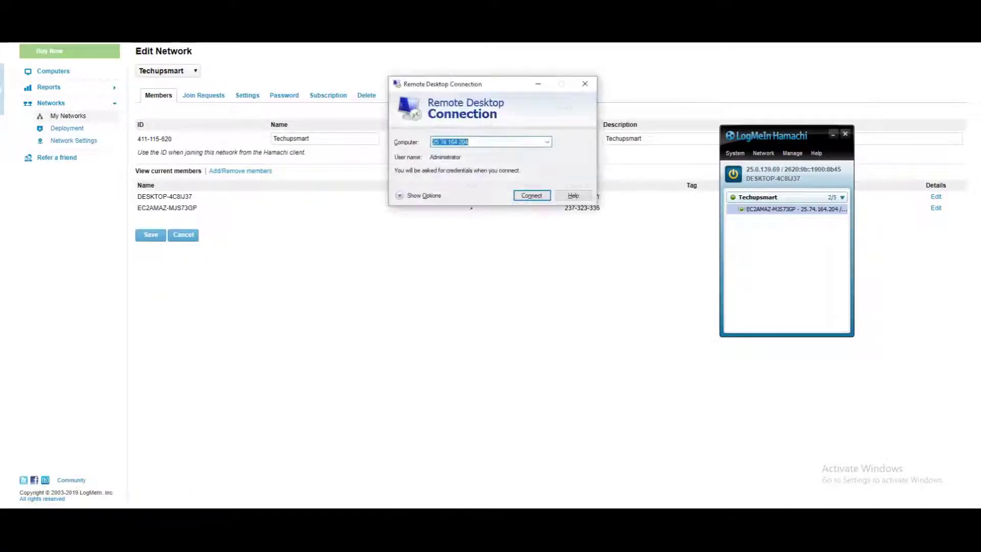
right_click(489, 143)
click(514, 188)
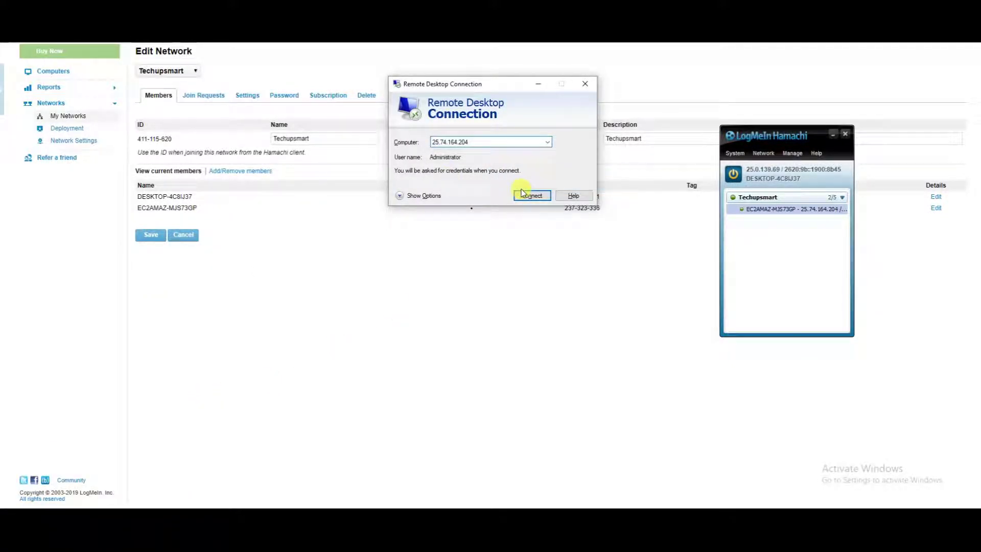
double_click(486, 143)
click(483, 143)
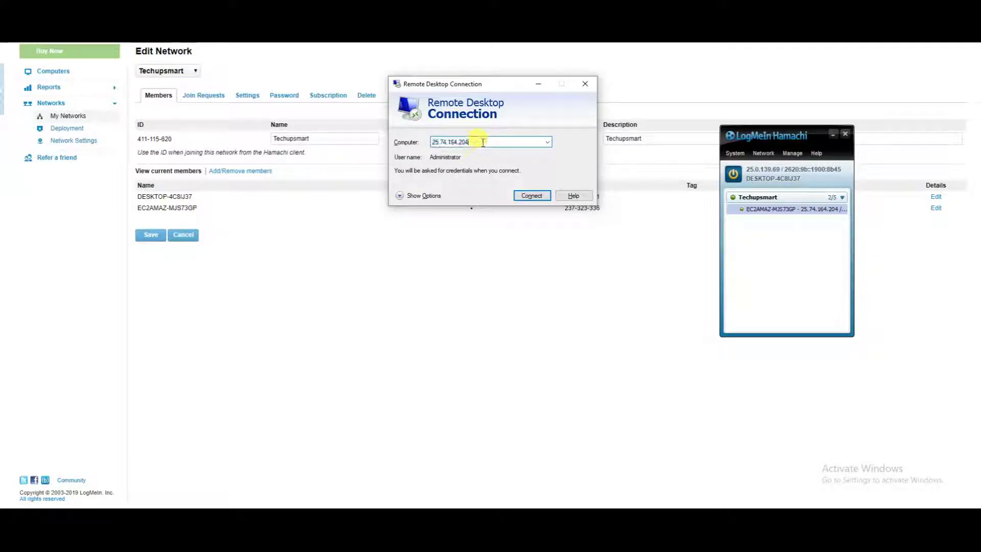
click(533, 196)
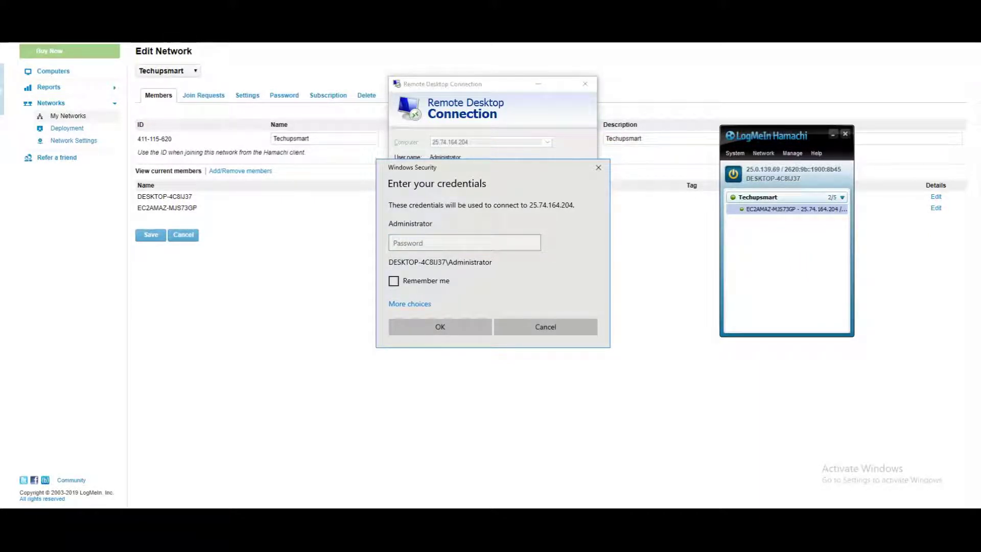
- Paste the Administrator password into the credentials prompt and submit it
click(466, 244)
right_click(469, 247)
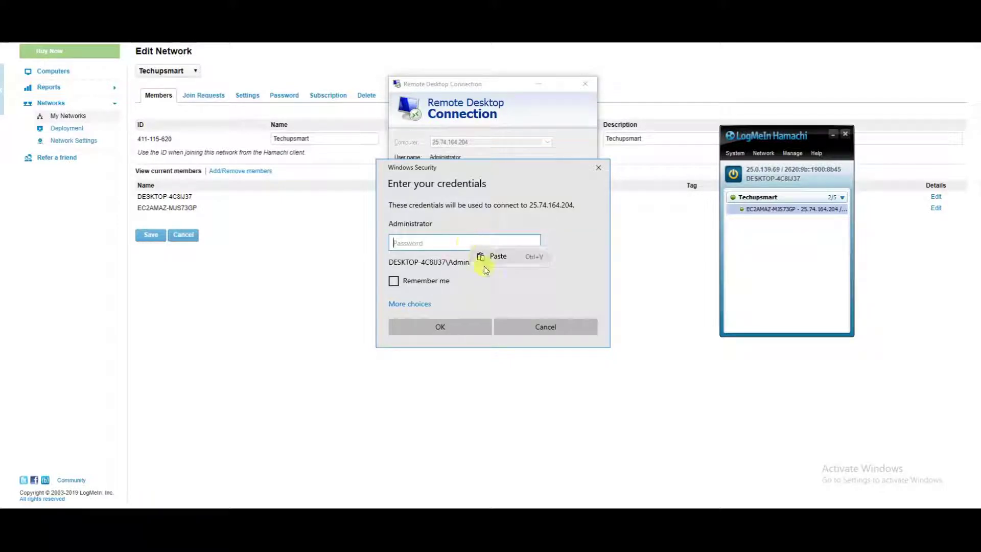
click(493, 256)
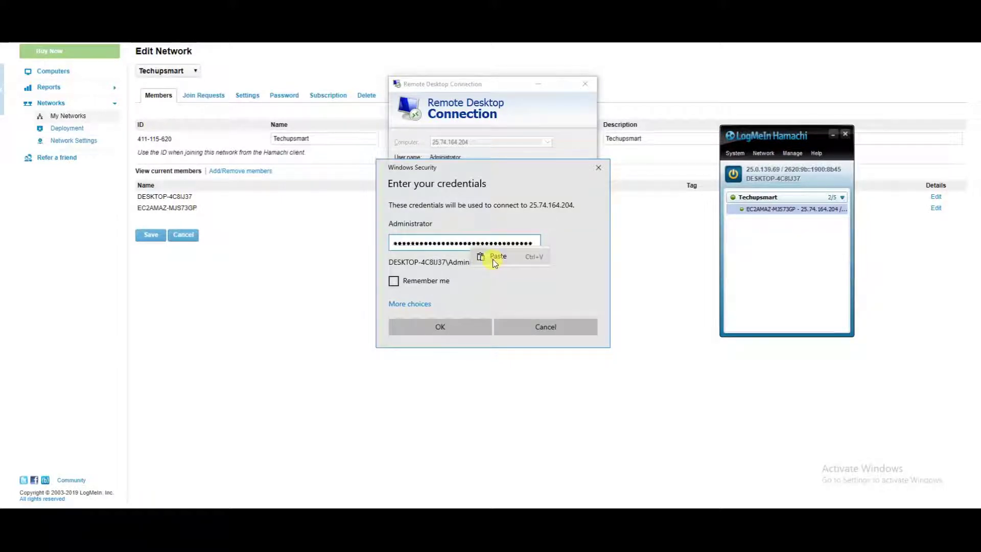
click(459, 327)
- Accept the server's certificate warning and reposition the windowed remote desktop session
click(526, 229)
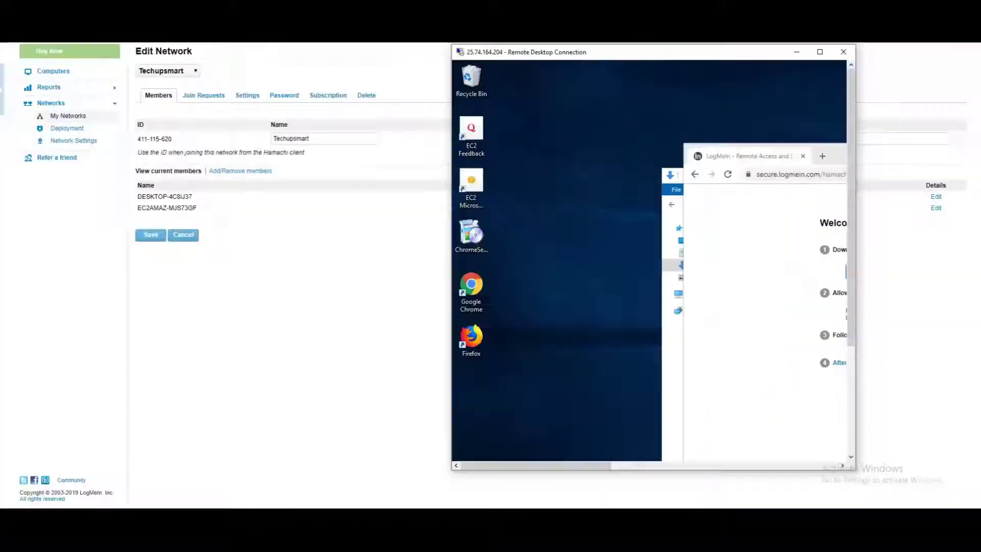
drag(587, 59, 458, 100)
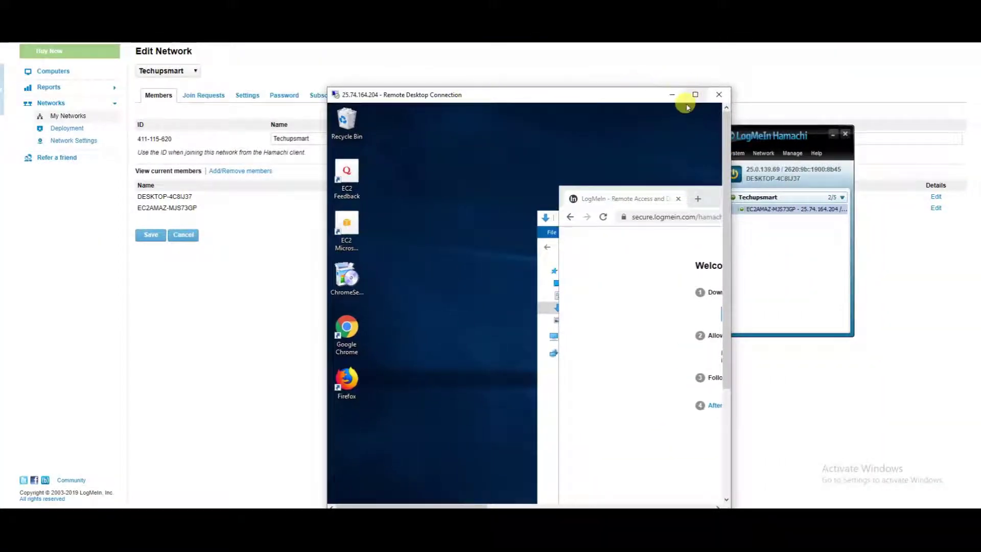